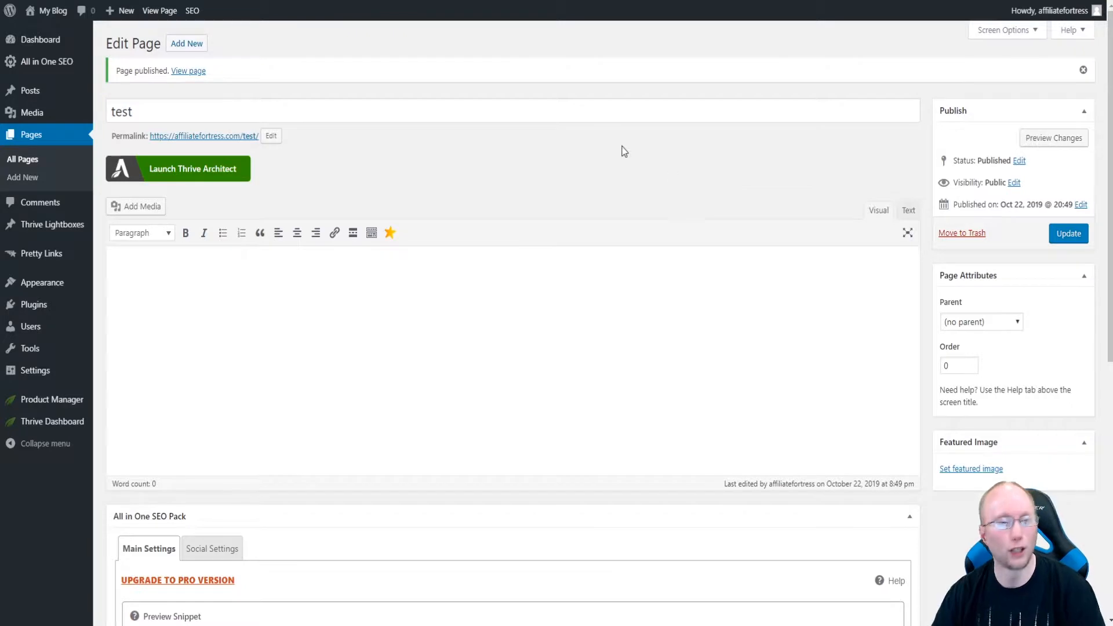
Open the page in Thrive Architect and apply the Copy 2.0 Hybrid Smart Sales Page (Image Version) landing page template.
click(197, 172)
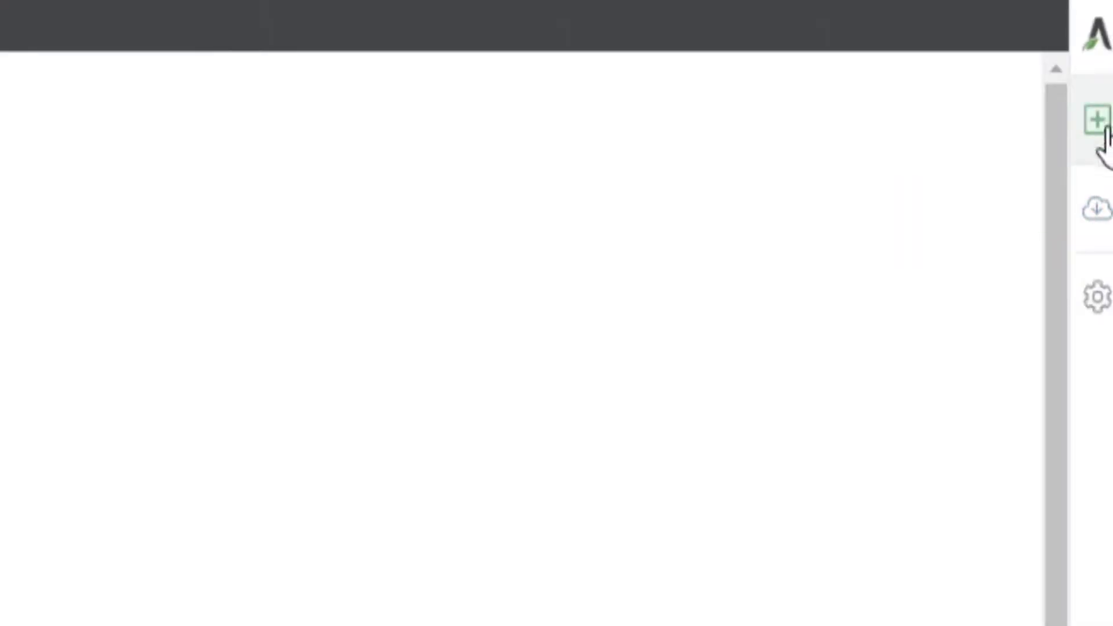
click(1095, 209)
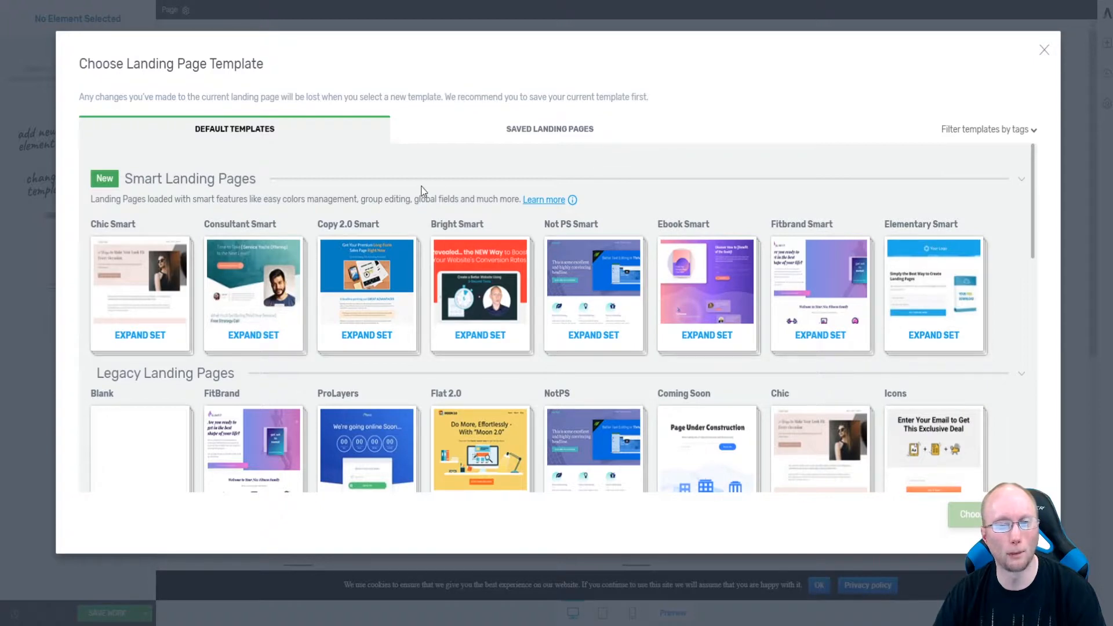
click(366, 292)
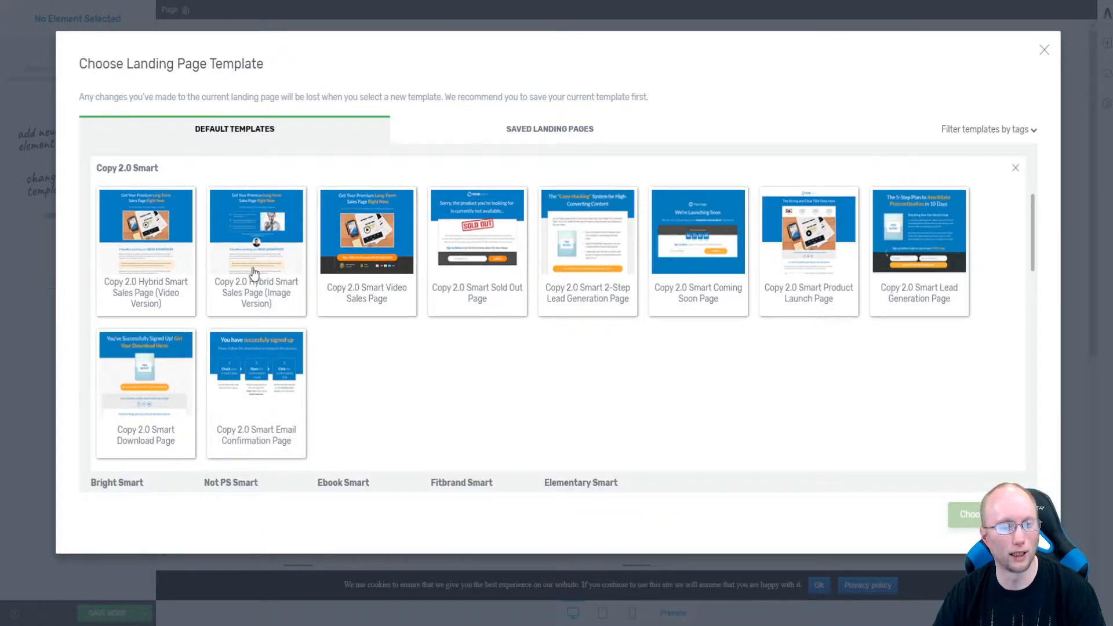
click(272, 229)
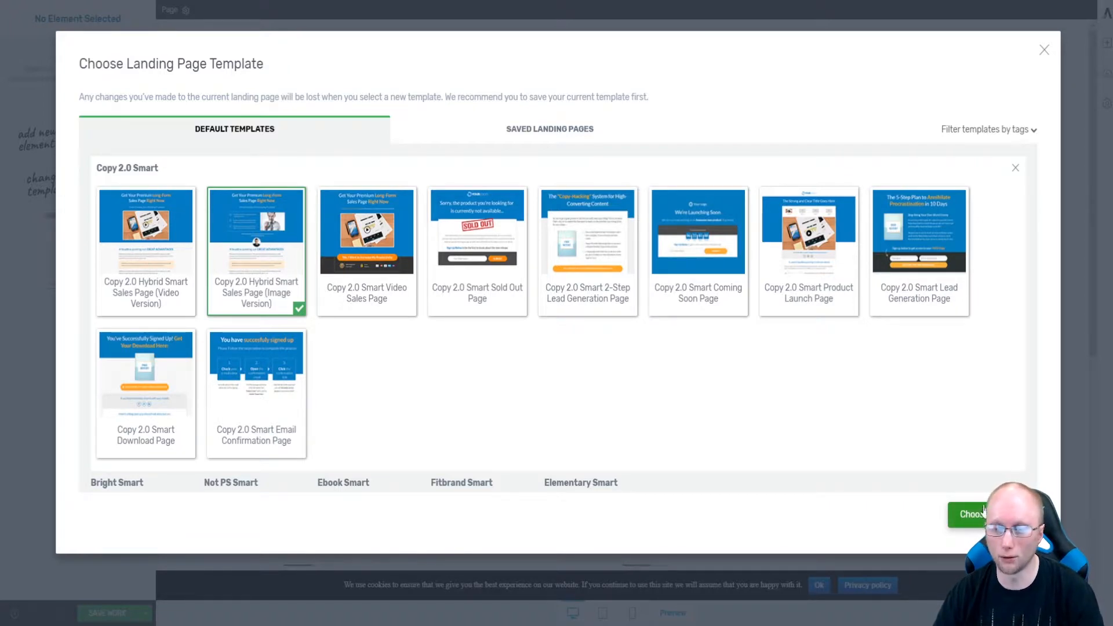
click(964, 515)
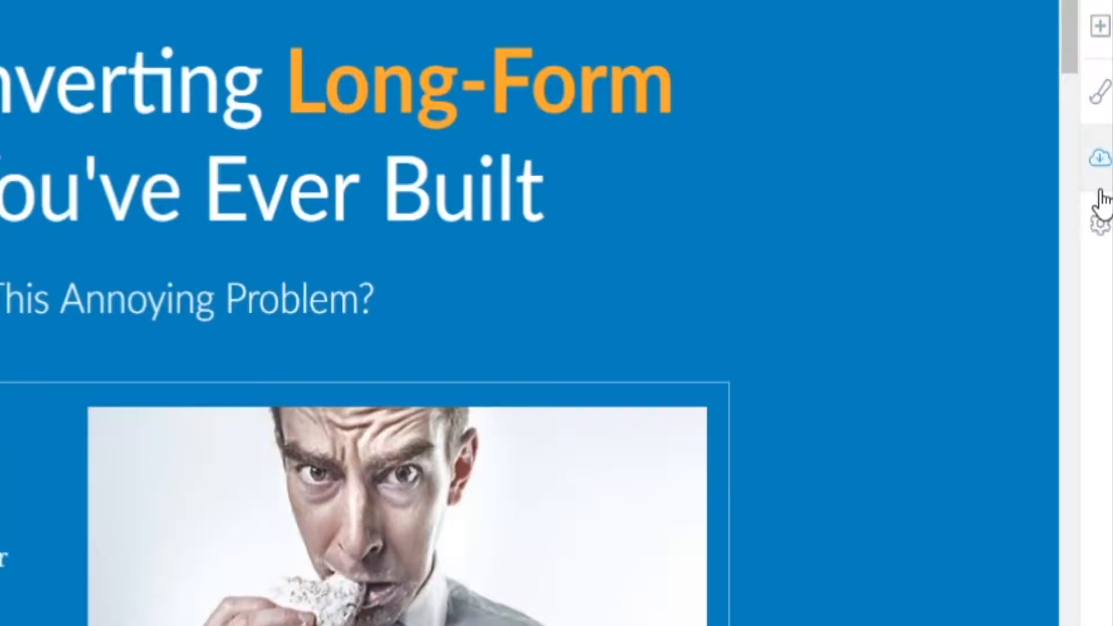
Open the Page Events manager from the advanced settings and choose Exit intent as the trigger.
click(1100, 224)
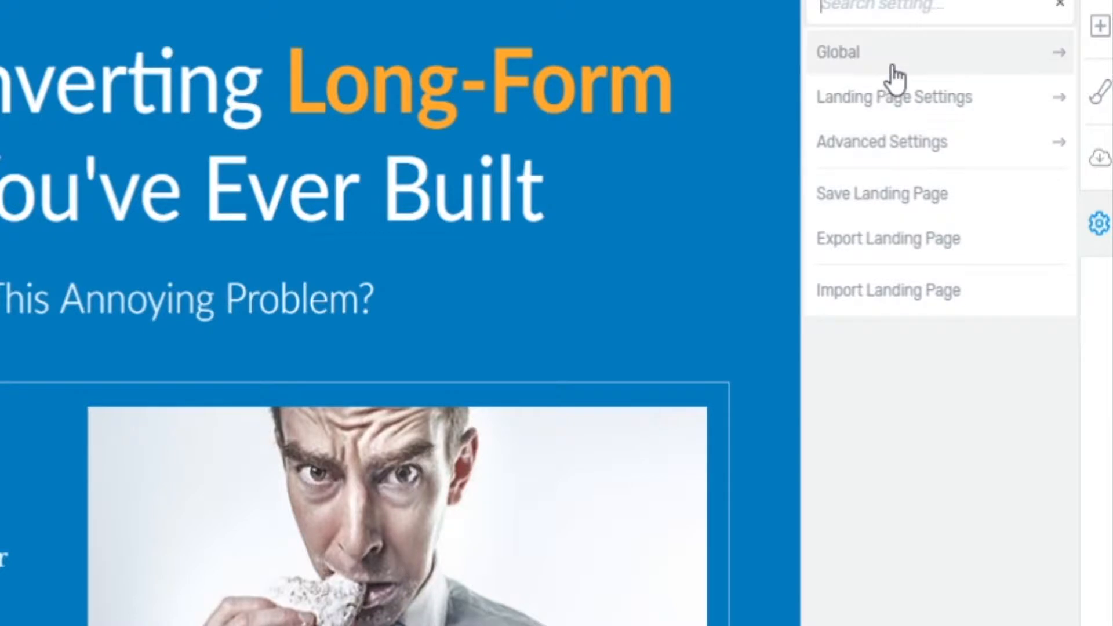
click(906, 139)
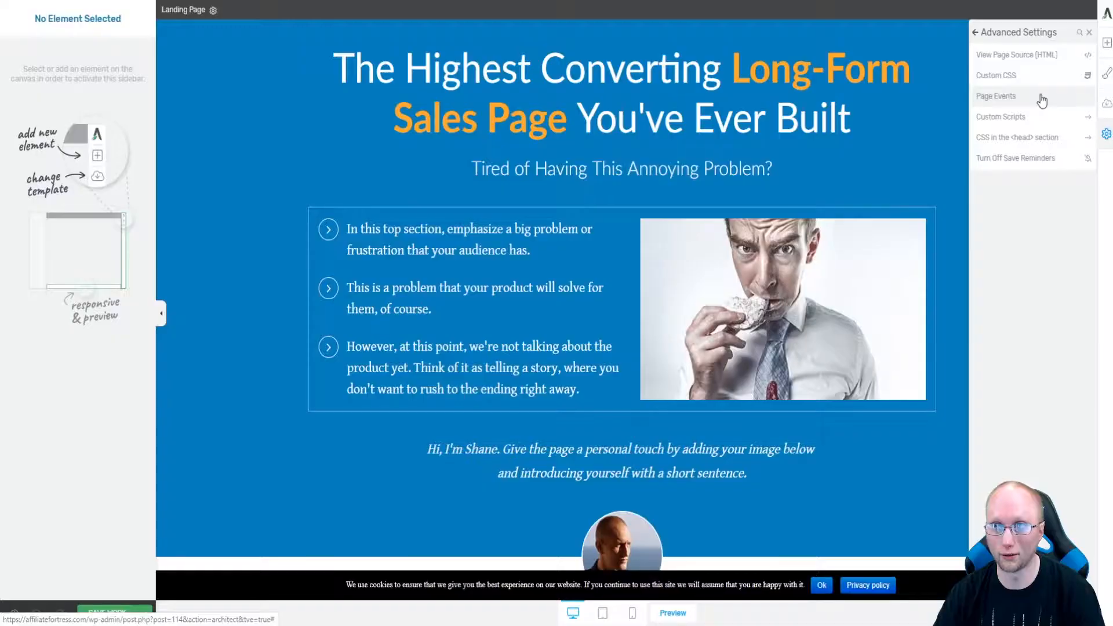
click(959, 145)
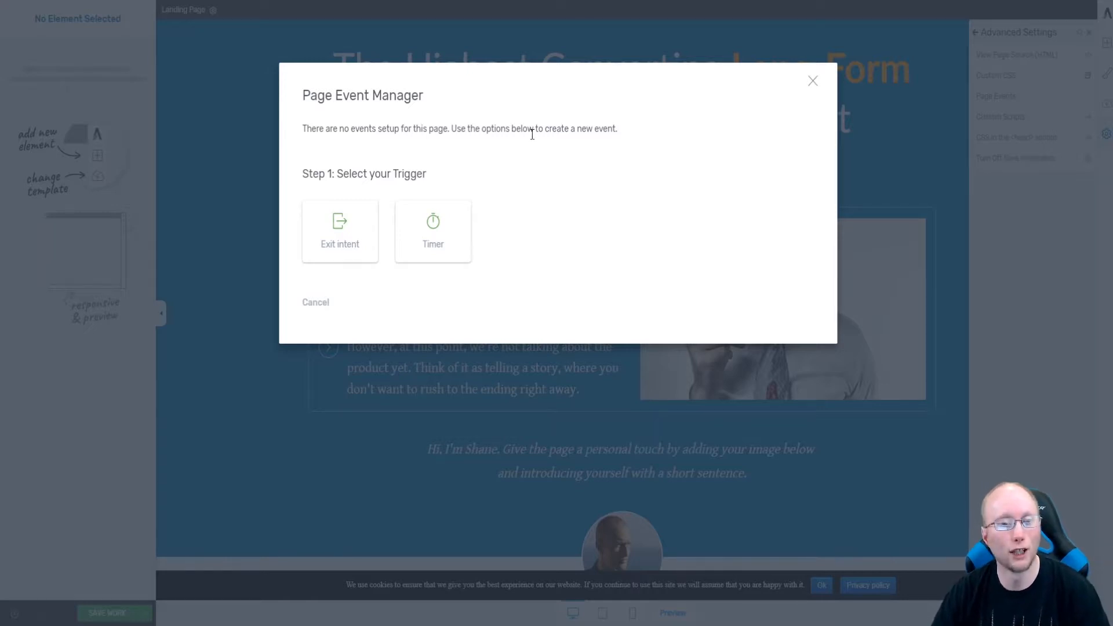
click(342, 240)
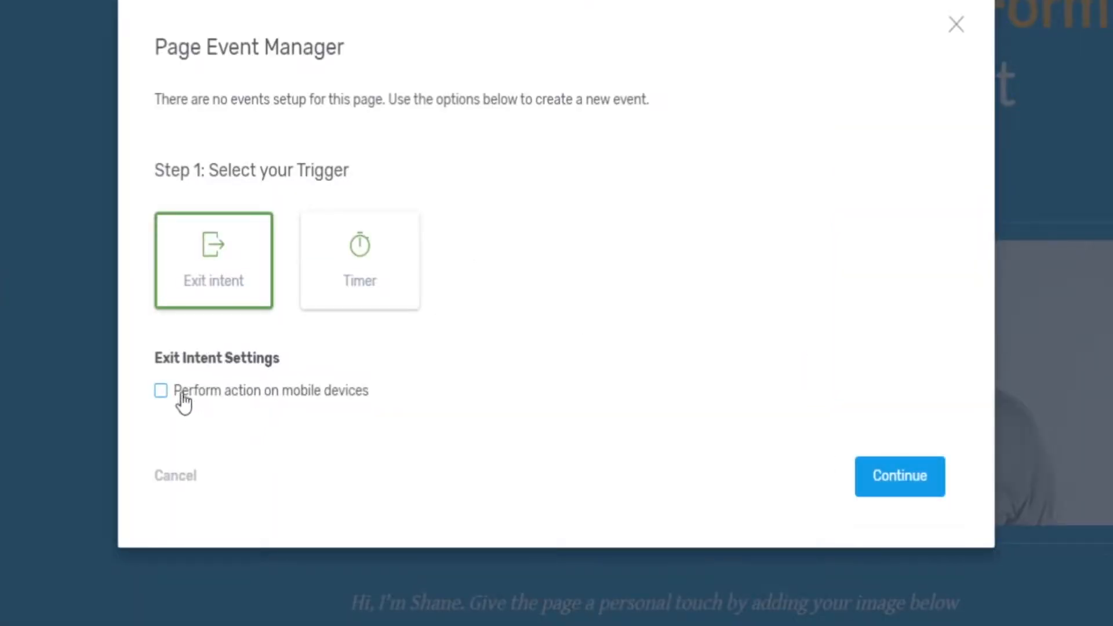
click(161, 392)
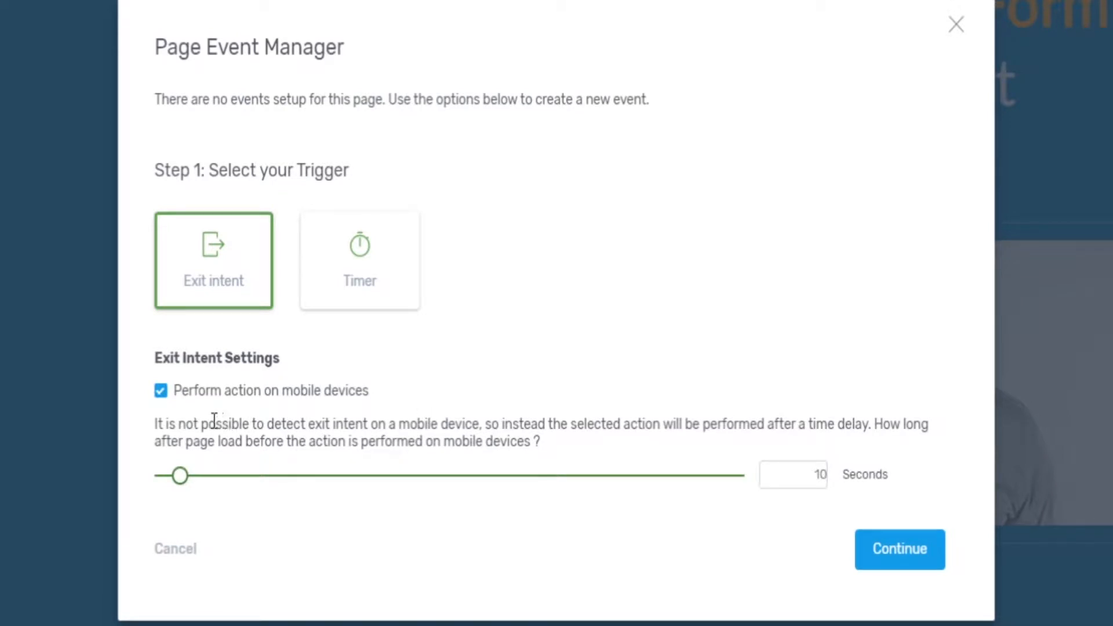
drag(157, 424, 785, 447)
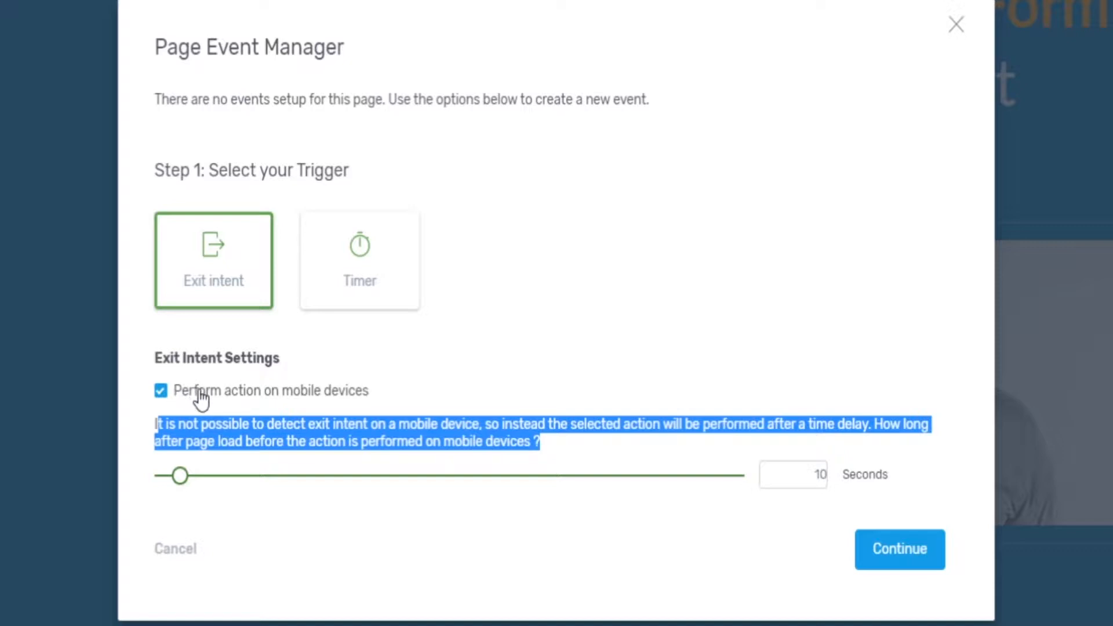
click(161, 392)
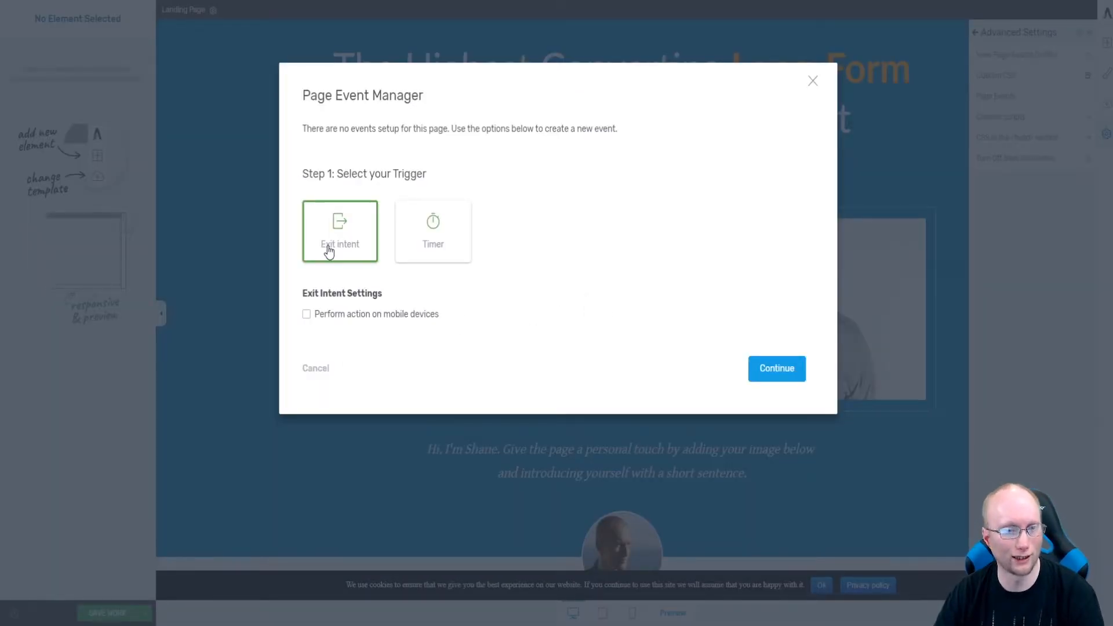
Continue to the trigger action and create a new Thrive Lightbox titled test2.
click(777, 367)
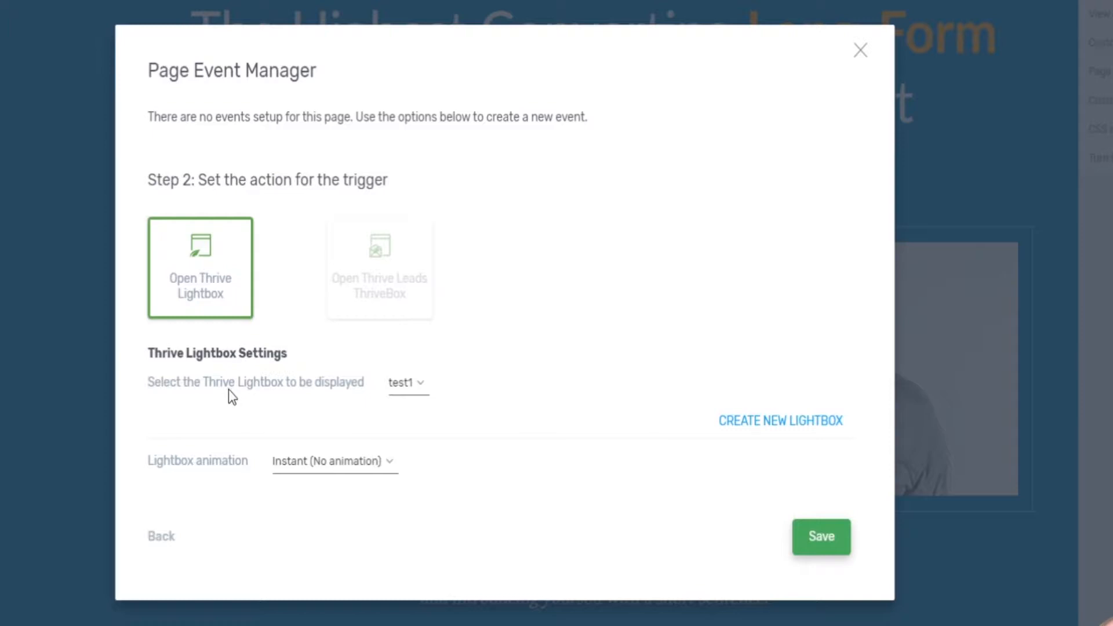
click(424, 385)
click(446, 381)
click(800, 428)
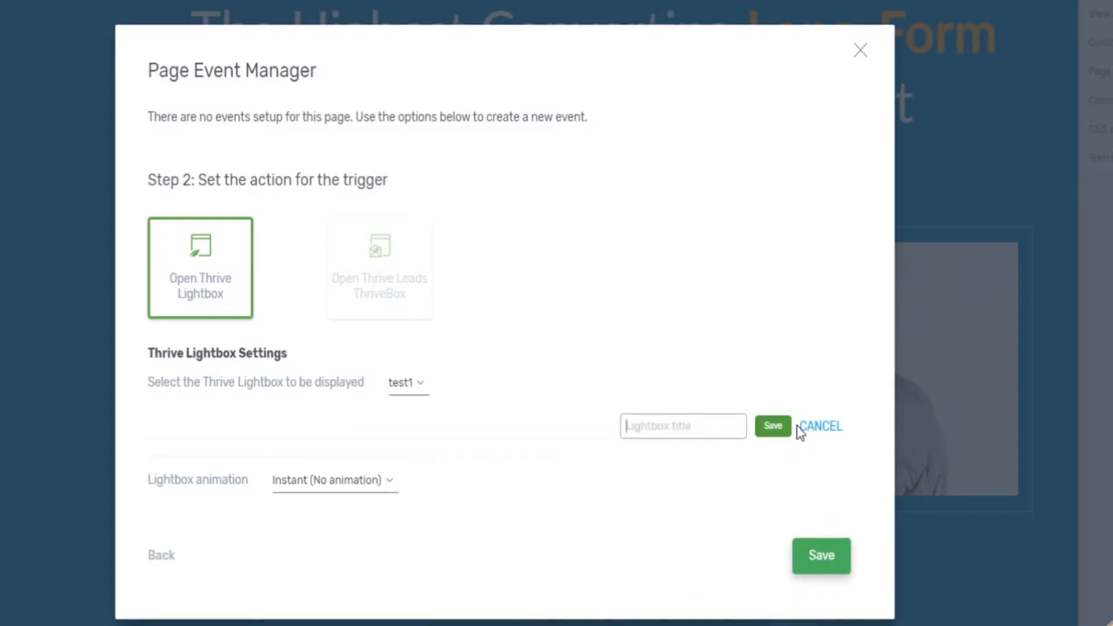
text(test2)
click(776, 430)
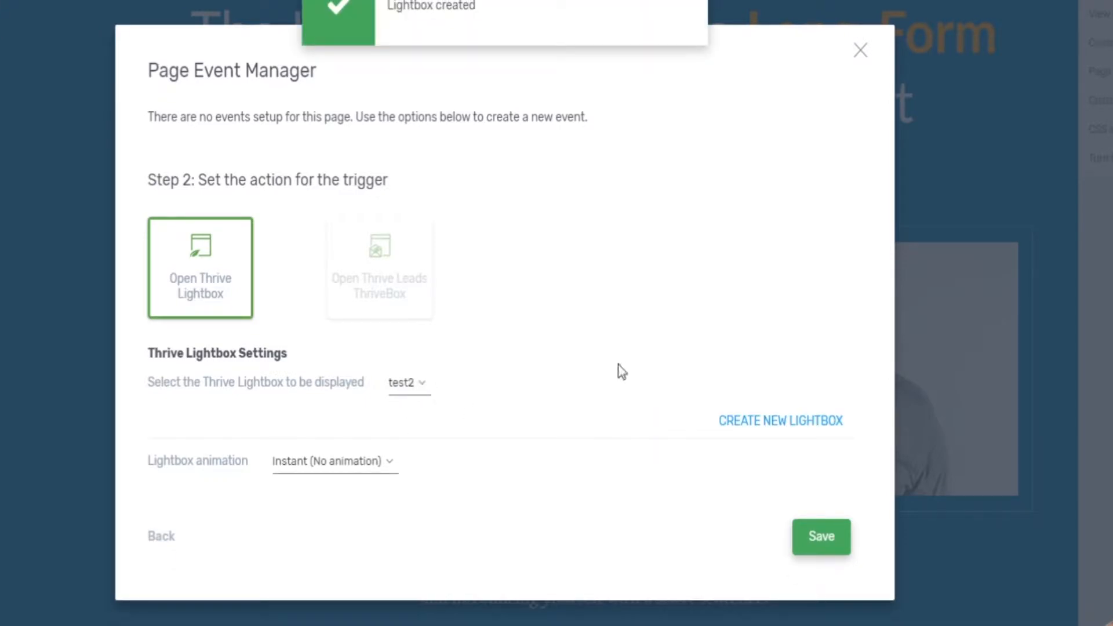
Select test2 as the lightbox to display with no animation and save the exit-intent event.
click(421, 385)
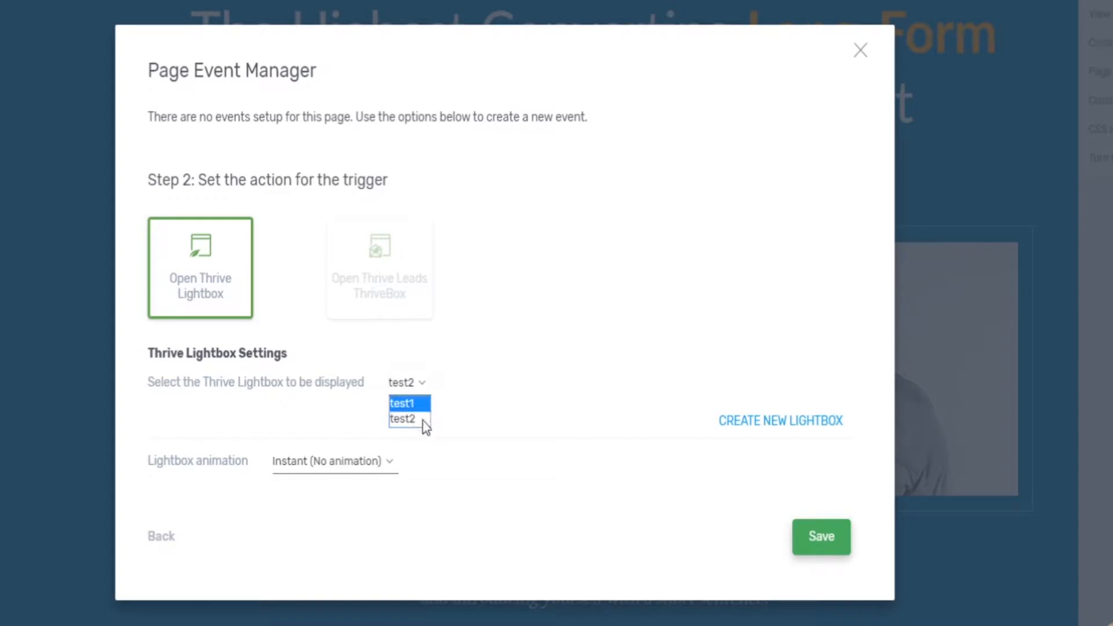
click(403, 419)
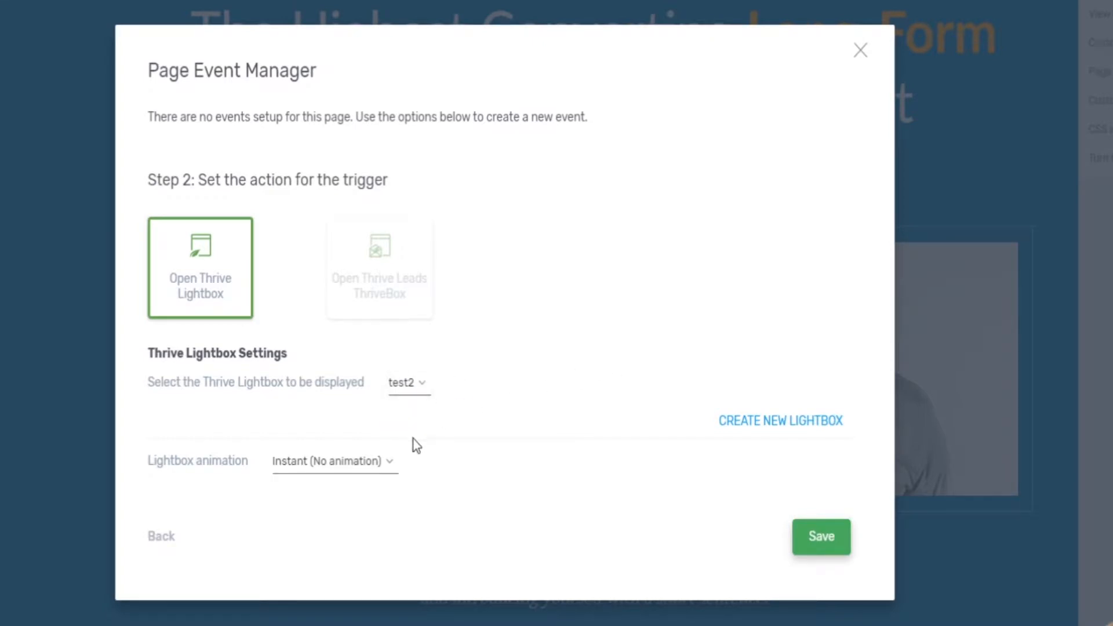
click(344, 465)
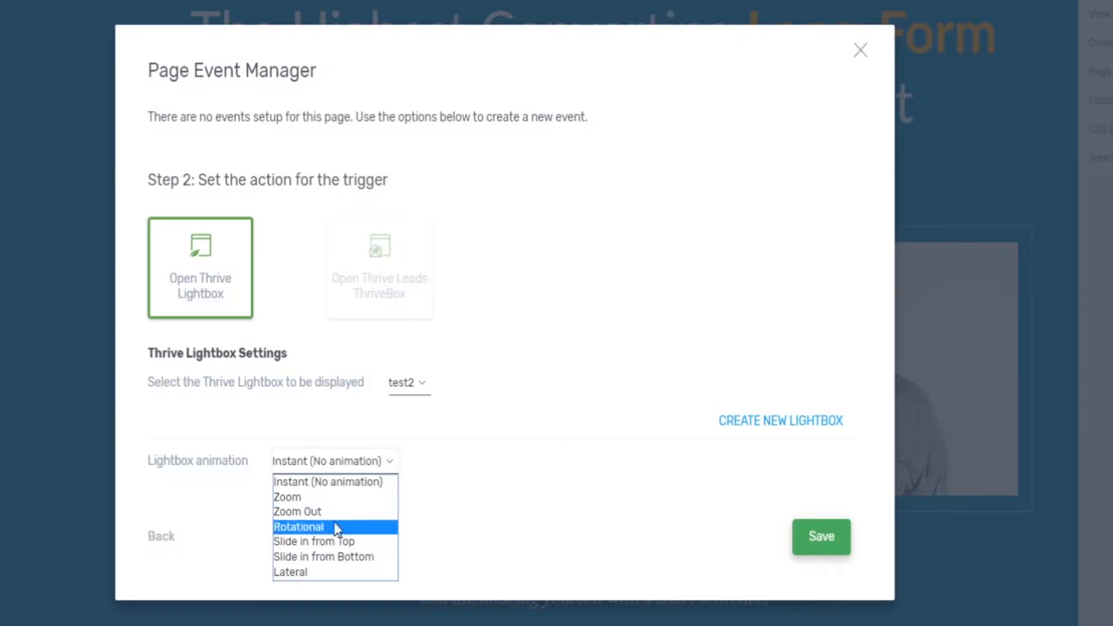
click(499, 469)
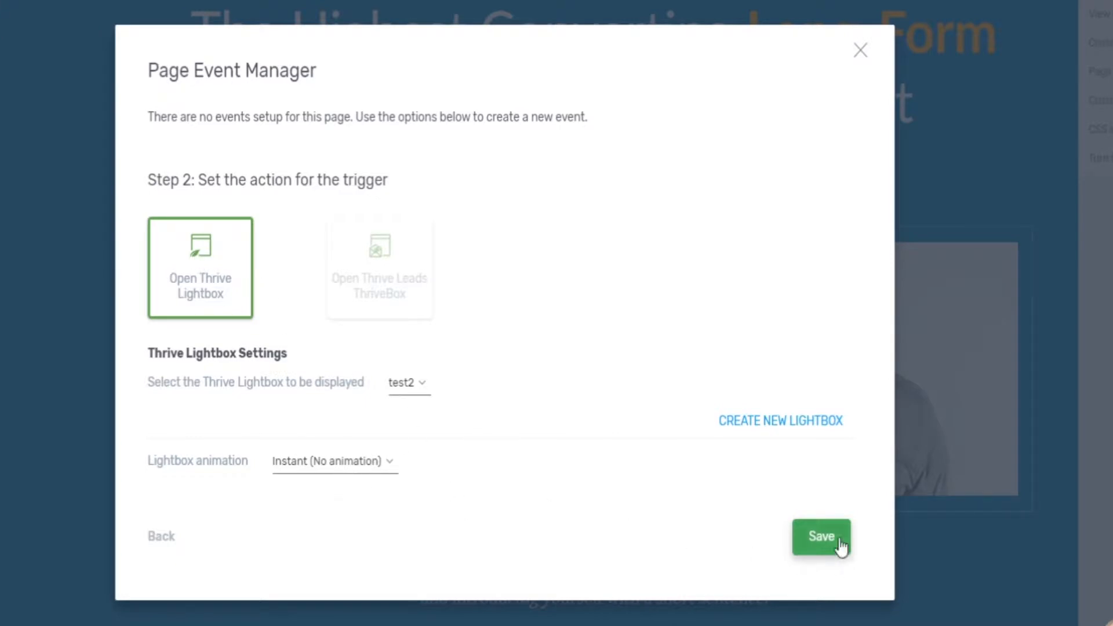
click(814, 541)
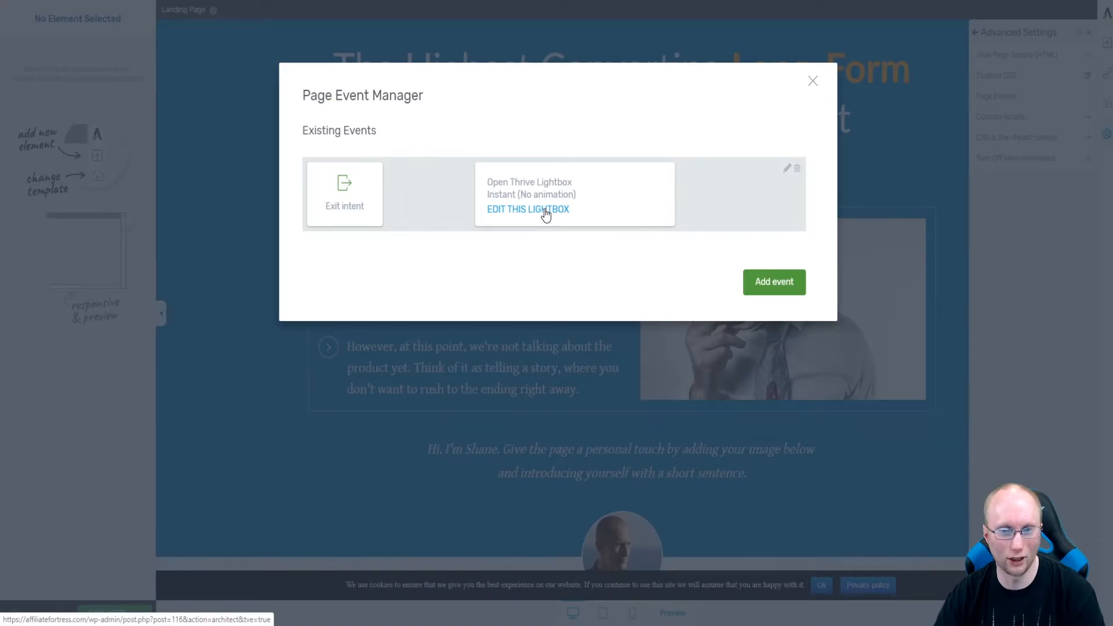
Edit the test2 lightbox and insert a Call to Action element using the Minimal 4 template.
click(489, 232)
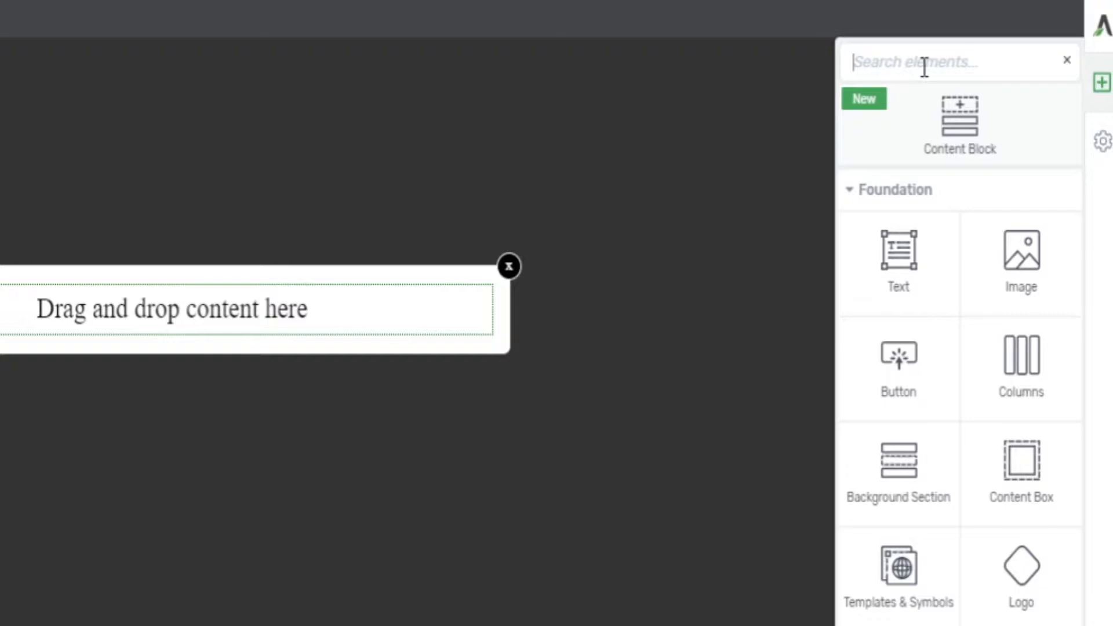
text(butoo)
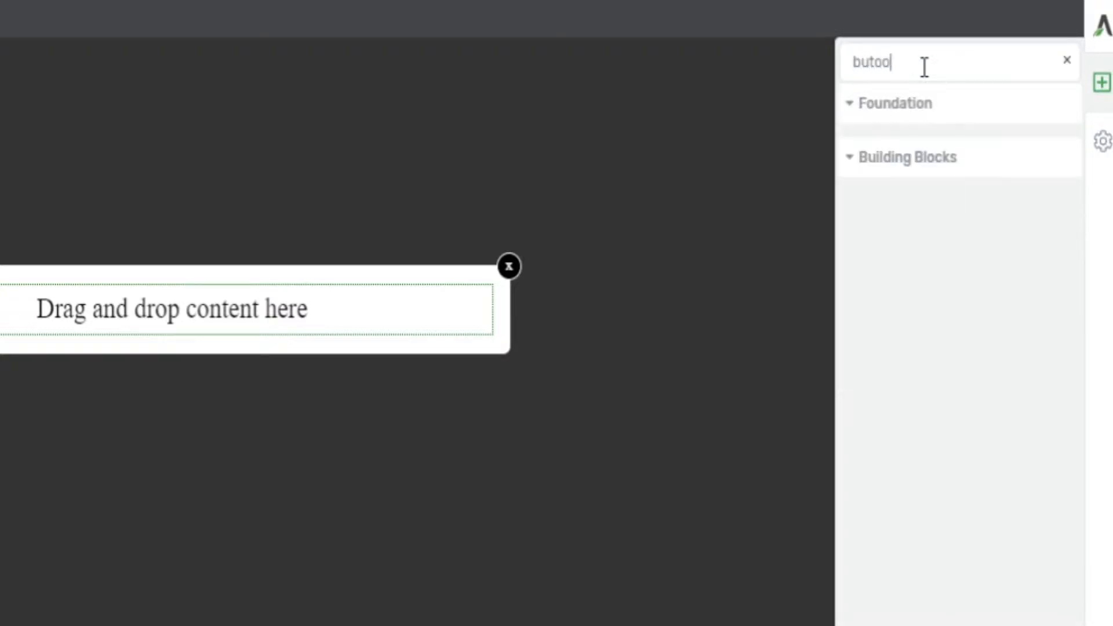
text(n)
key(BackSpace)
key(BackSpace)
key(BackSpace)
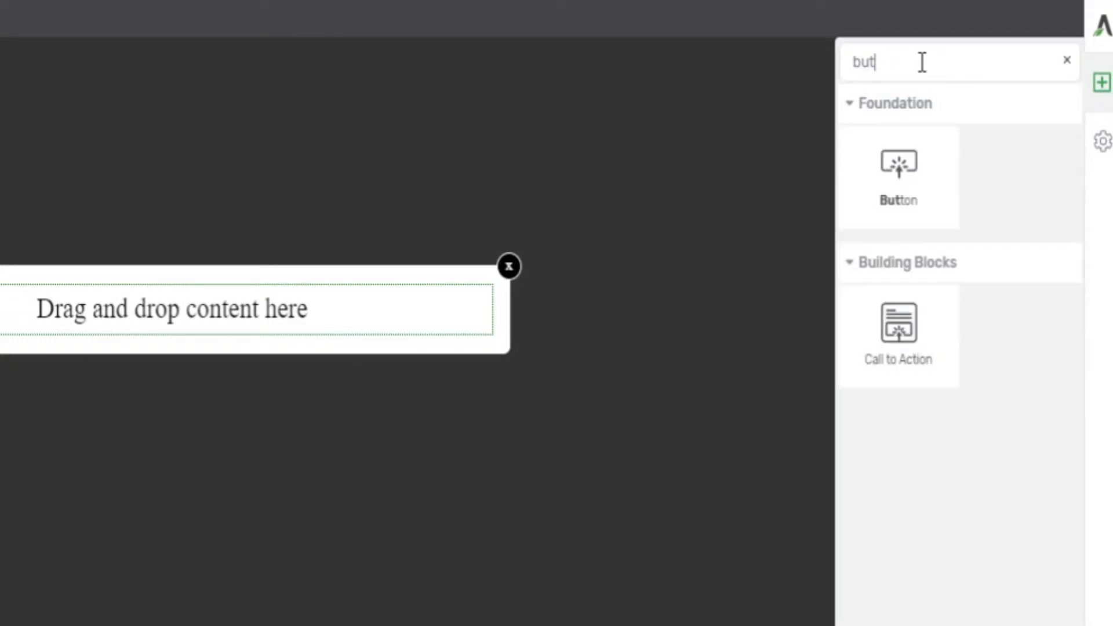
text(ton)
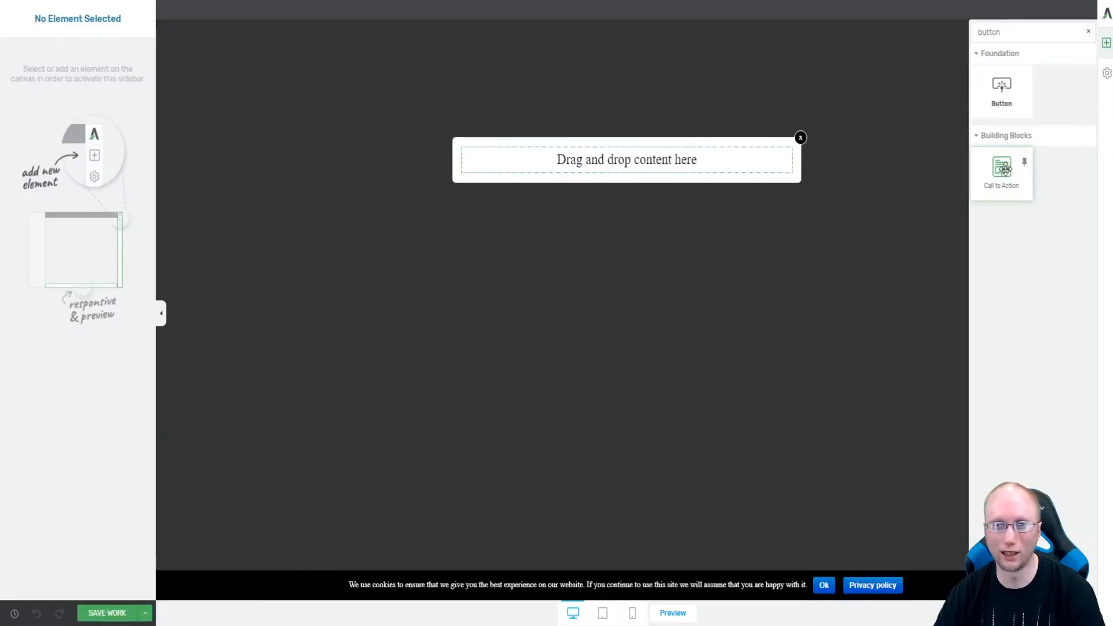
drag(1005, 169, 638, 176)
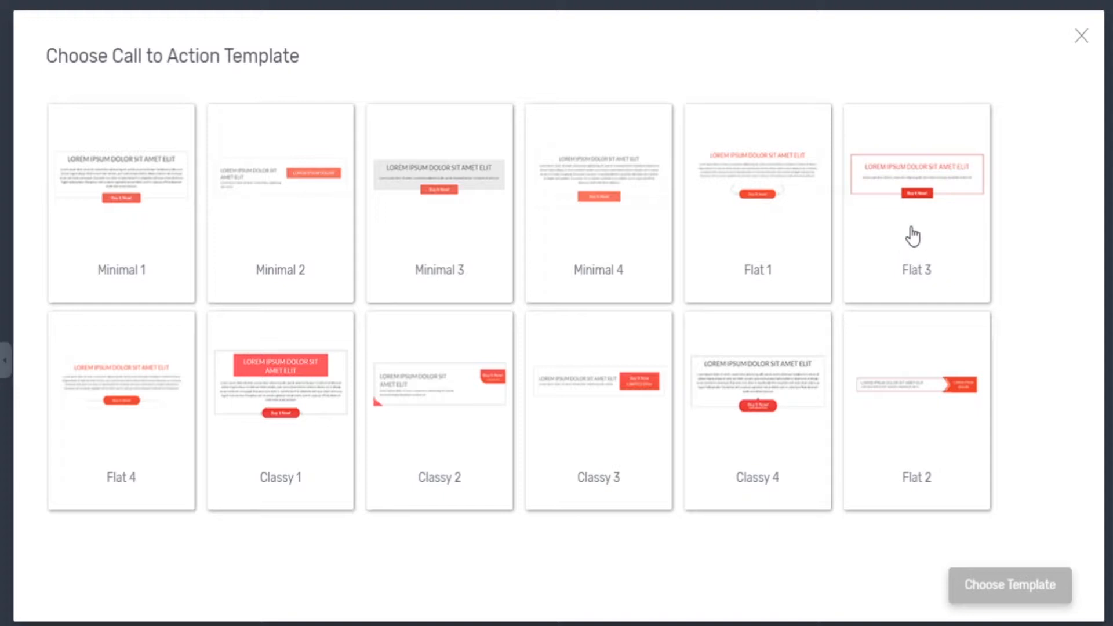
click(603, 235)
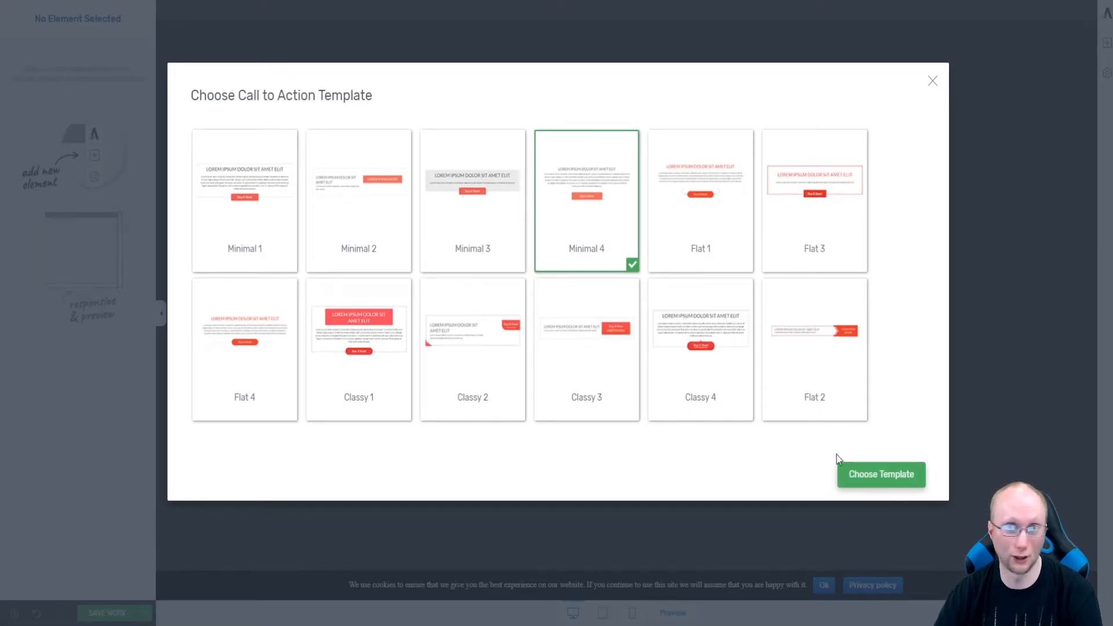
click(882, 475)
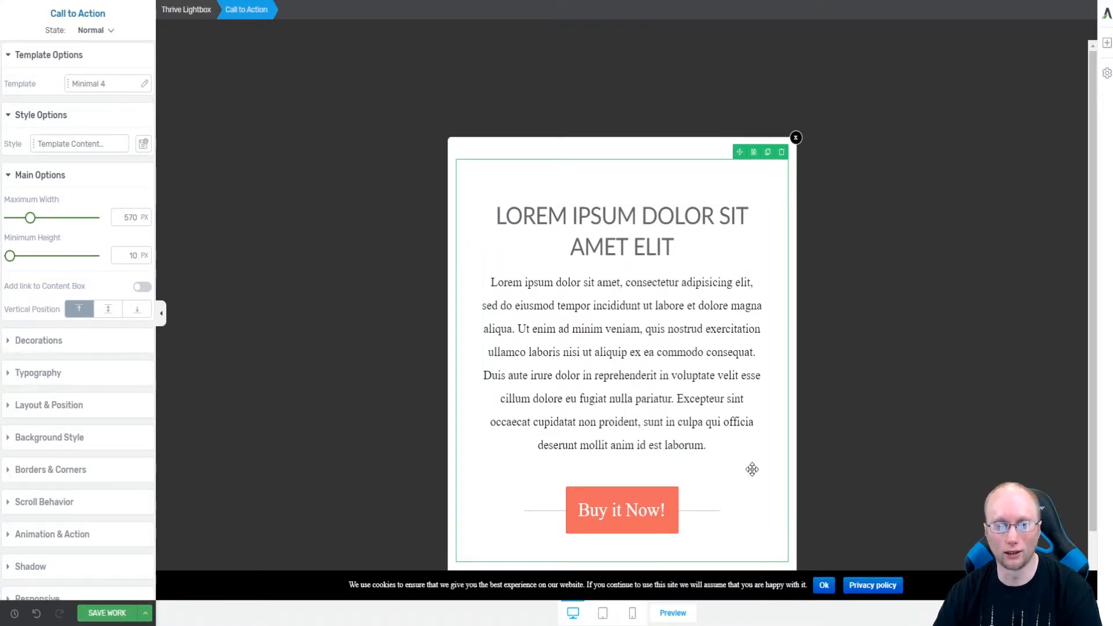
Delete all the body paragraph text inside the call to action.
scroll(746, 344, down, 1)
scroll(748, 337, up, 1)
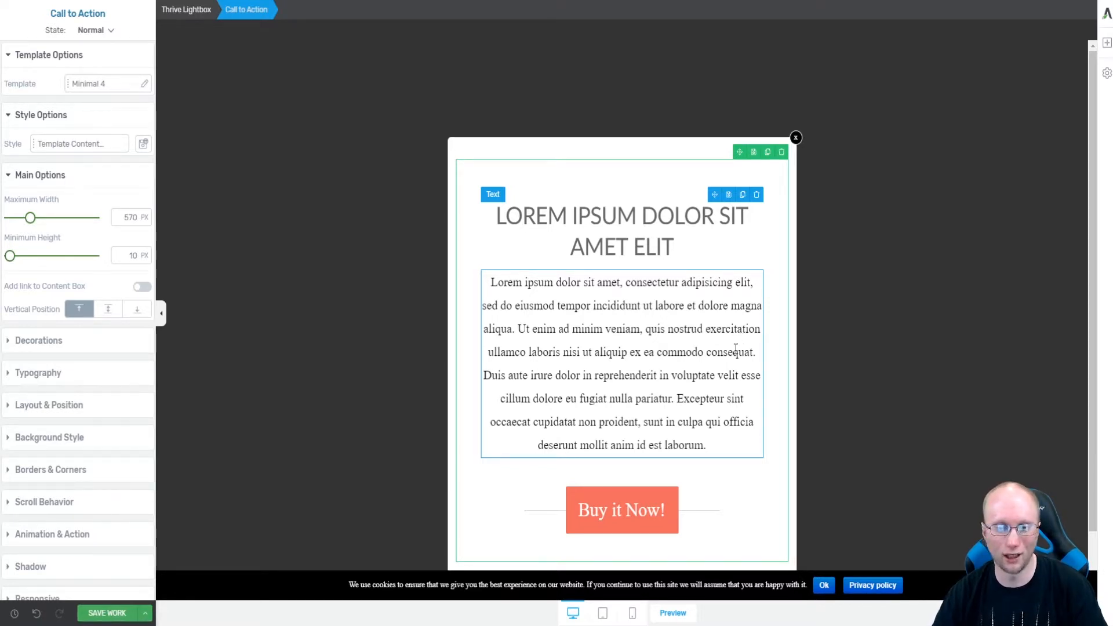
click(627, 342)
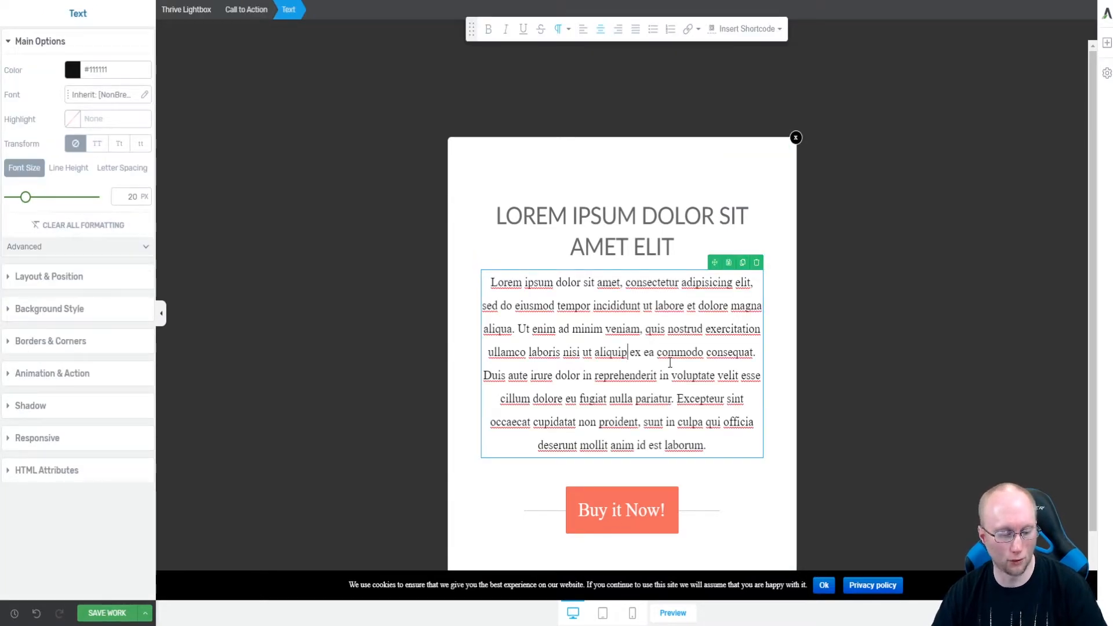
key(ctrl+a)
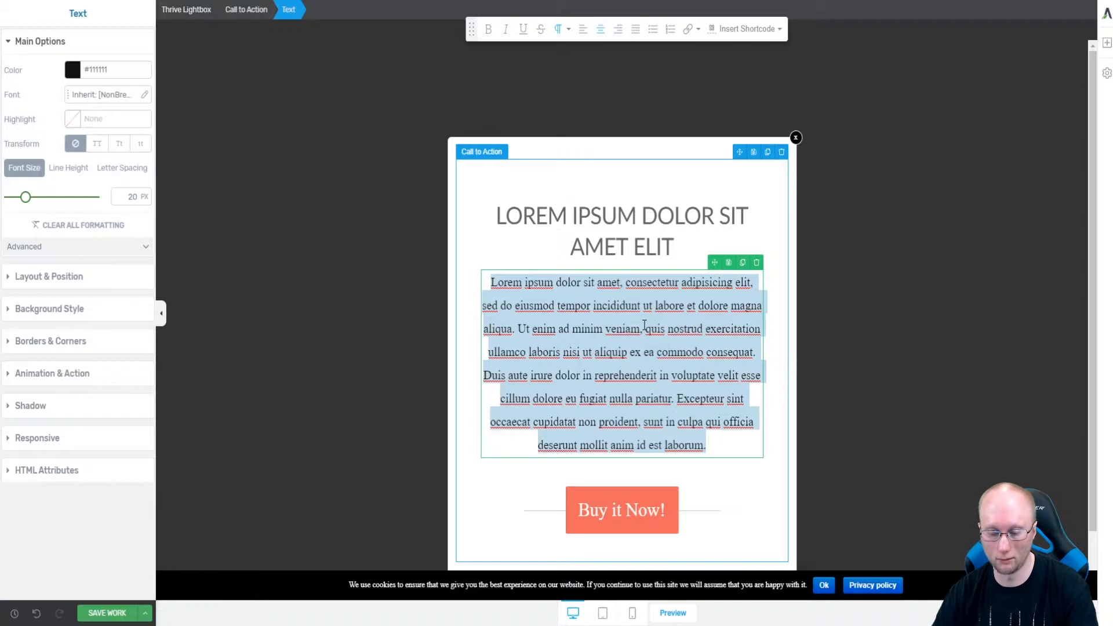
key(BackSpace)
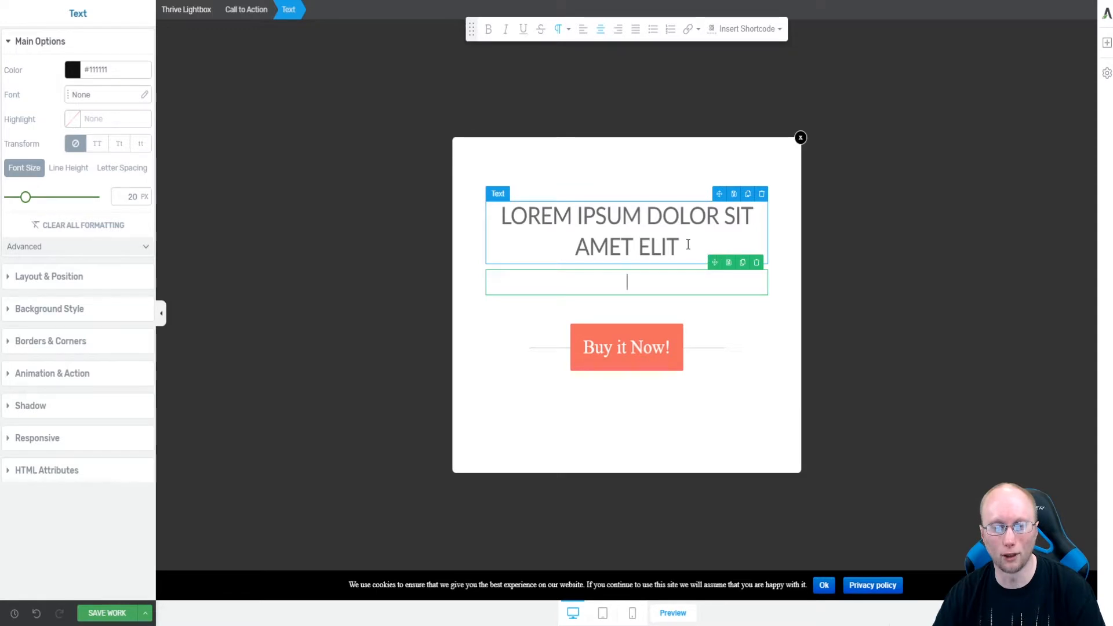
Replace the call to action heading with "Special Offer! Claim your 5 Day Trial for only $1".
drag(690, 247, 498, 209)
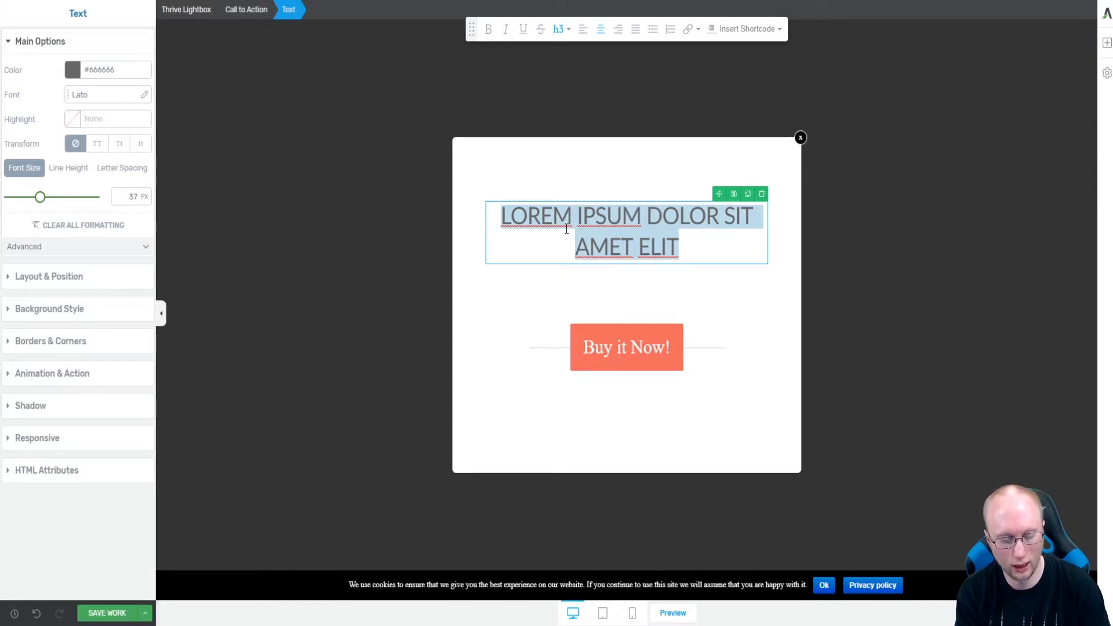
text(Special Offer!)
text(Claim your $1 Tr)
key(Left)
key(Left)
key(Left)
key(Left)
key(Left)
key(Left)
text(5 Day Trial for only $1)
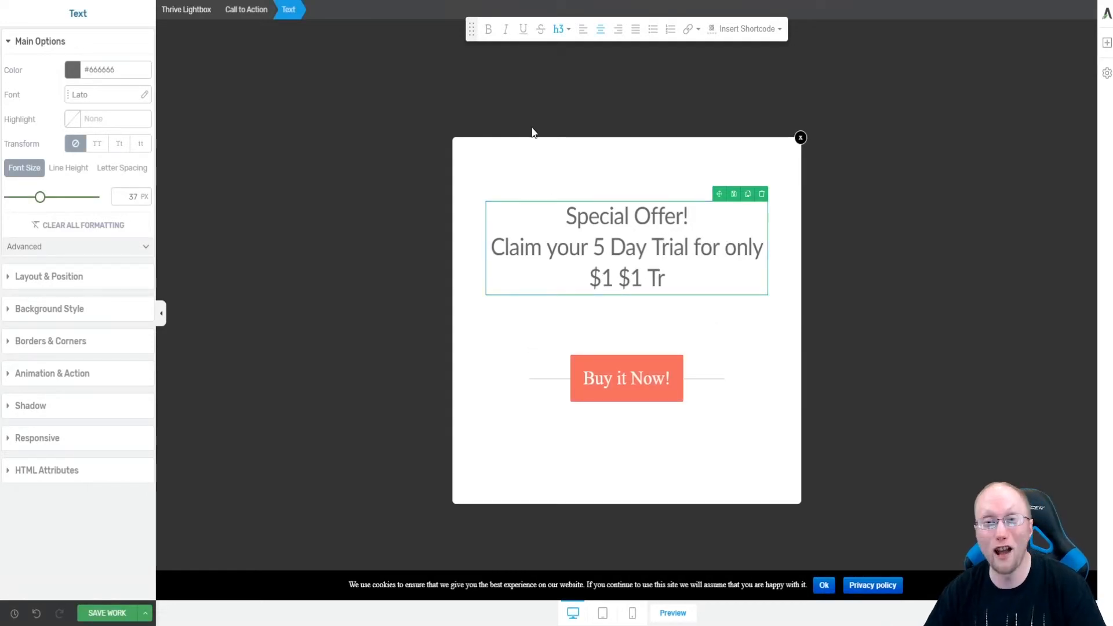
click(689, 277)
drag(688, 277, 625, 279)
key(BackSpace)
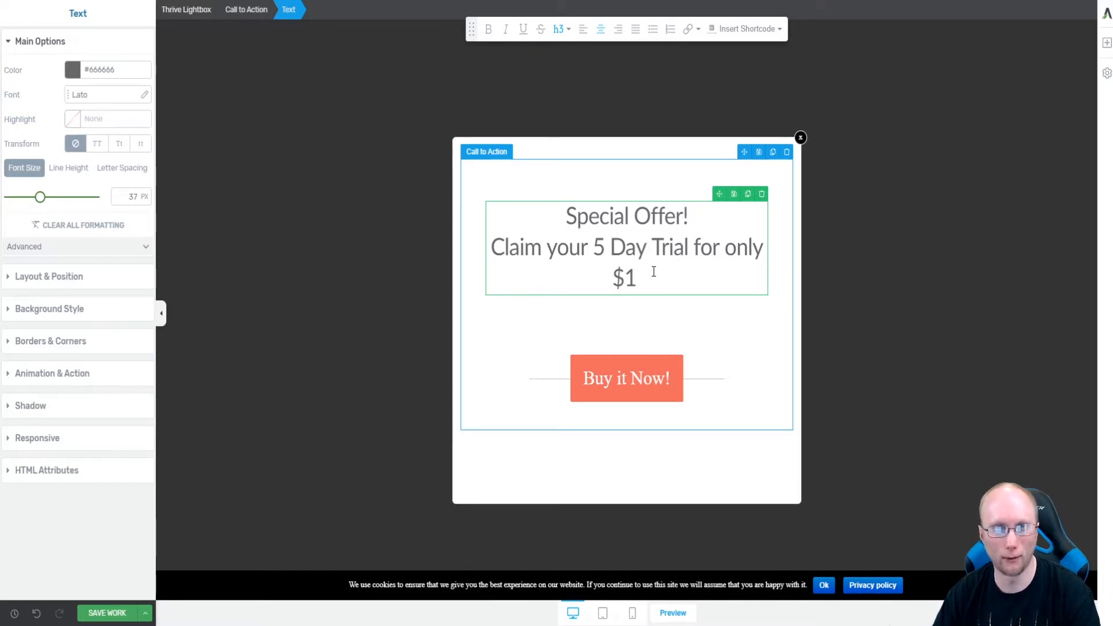
click(656, 377)
click(667, 378)
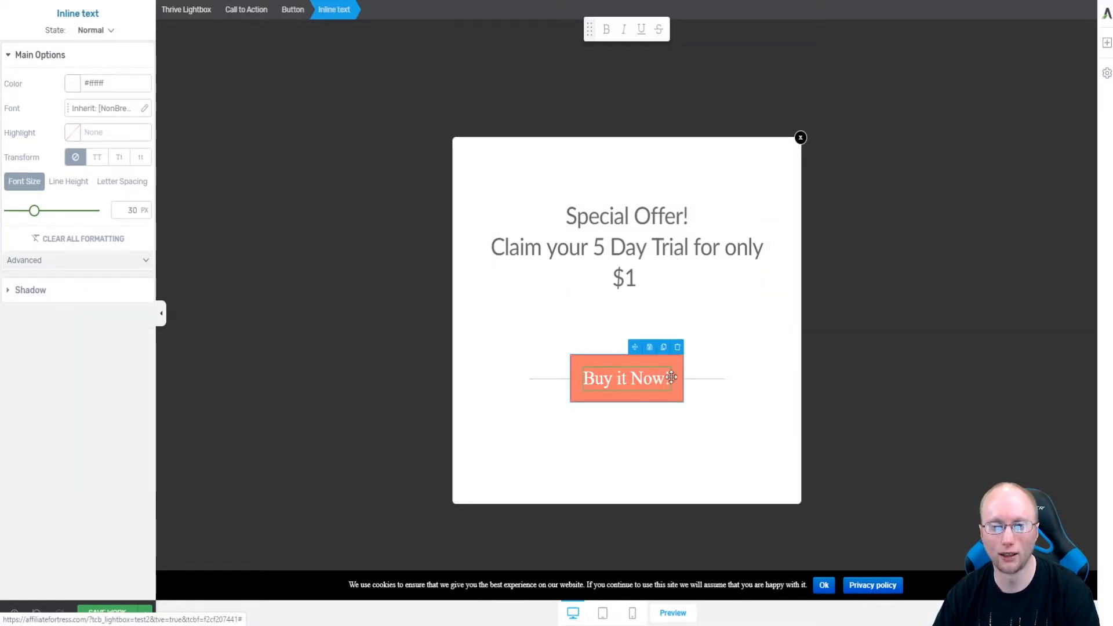
key(ctrl+a)
click(759, 368)
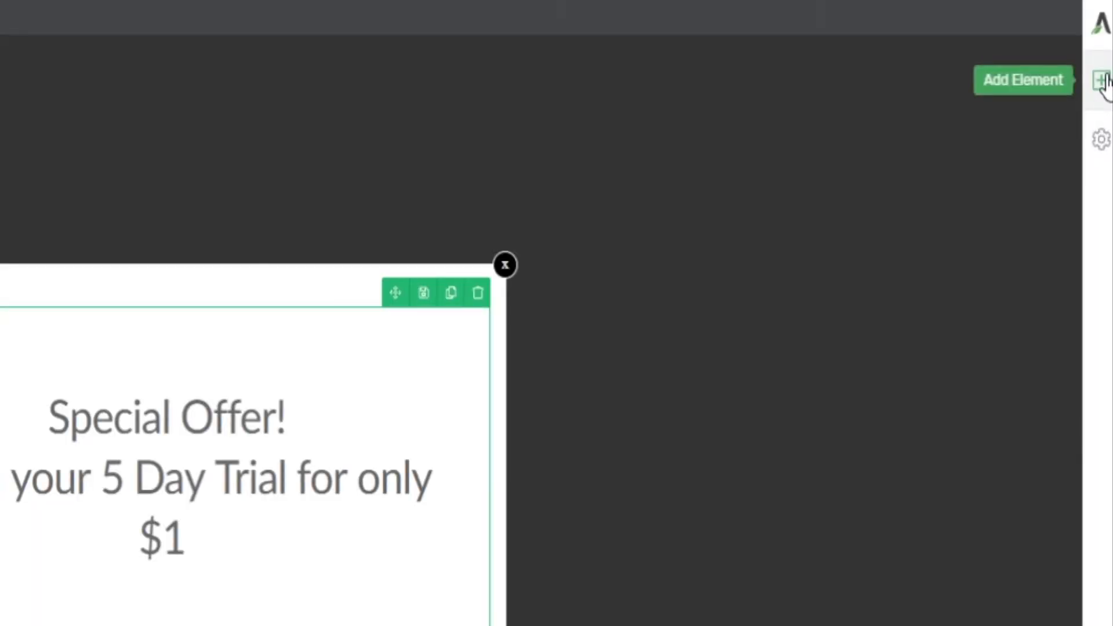
Add a Text element at the bottom of the lightbox and clear its placeholder text.
click(1102, 80)
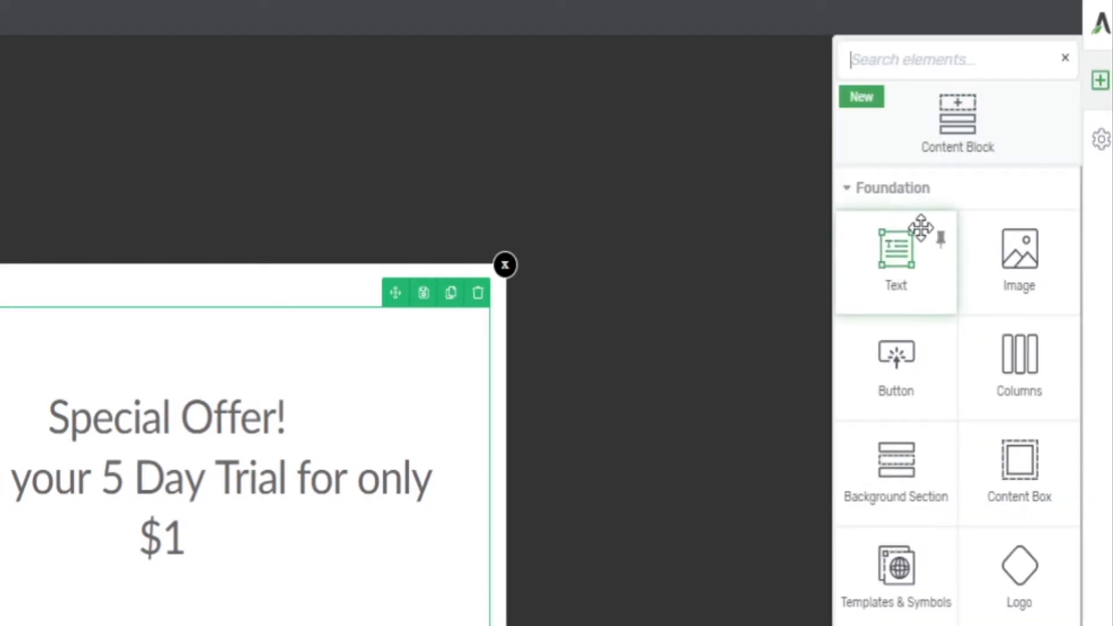
drag(898, 254, 242, 625)
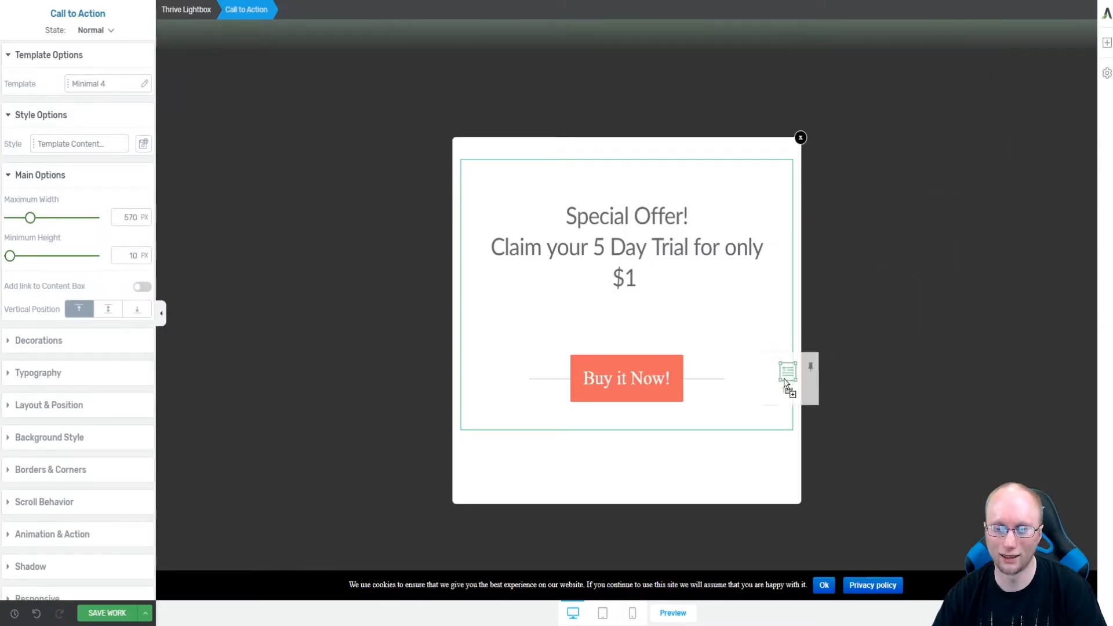
drag(665, 419, 662, 417)
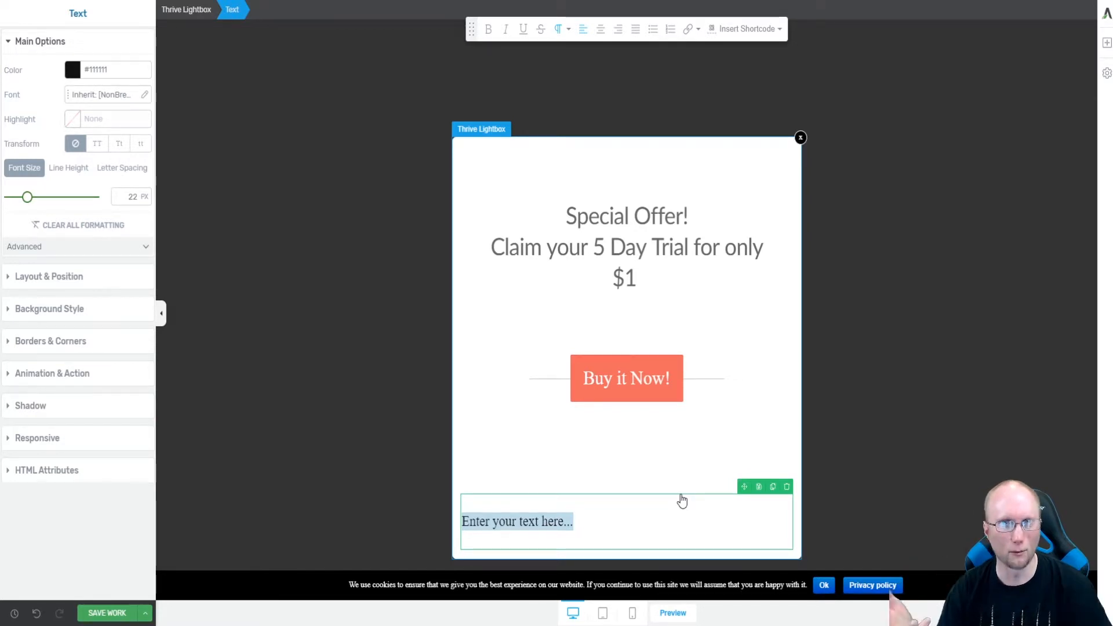
key(BackSpace)
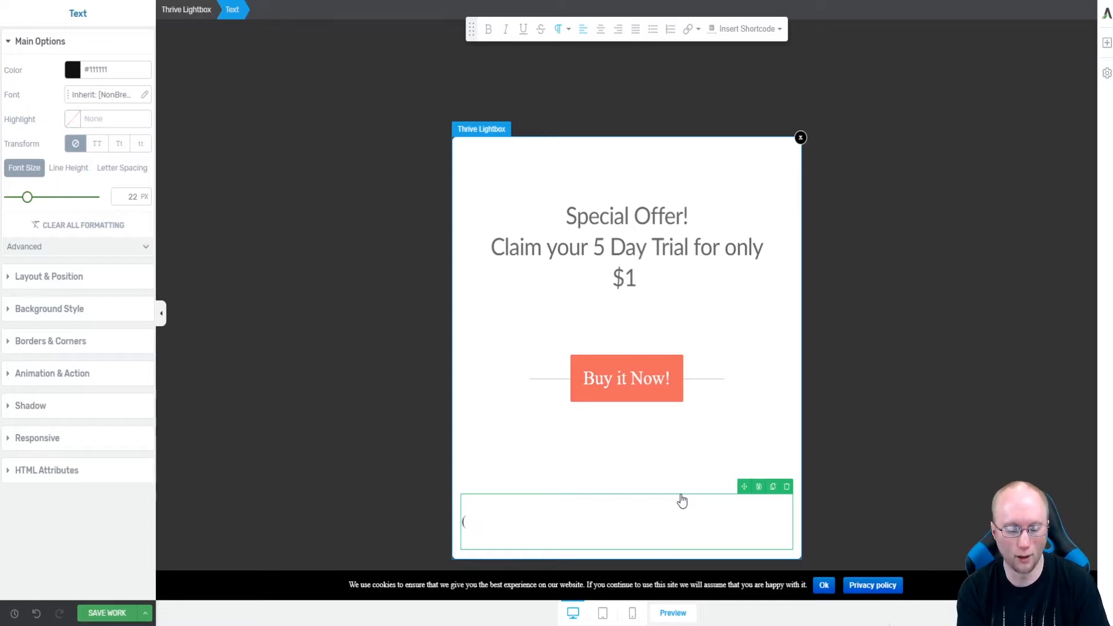
Enter "(Enter coupon code discount at checkout)" in the new text block and center-align it.
text(E)
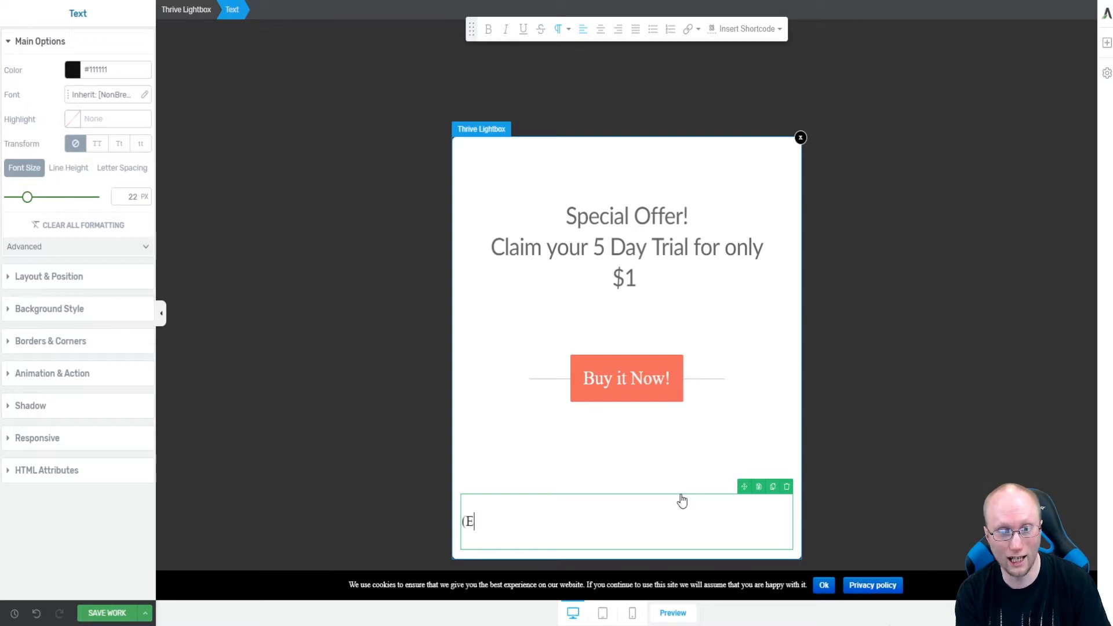
text(nter coup)
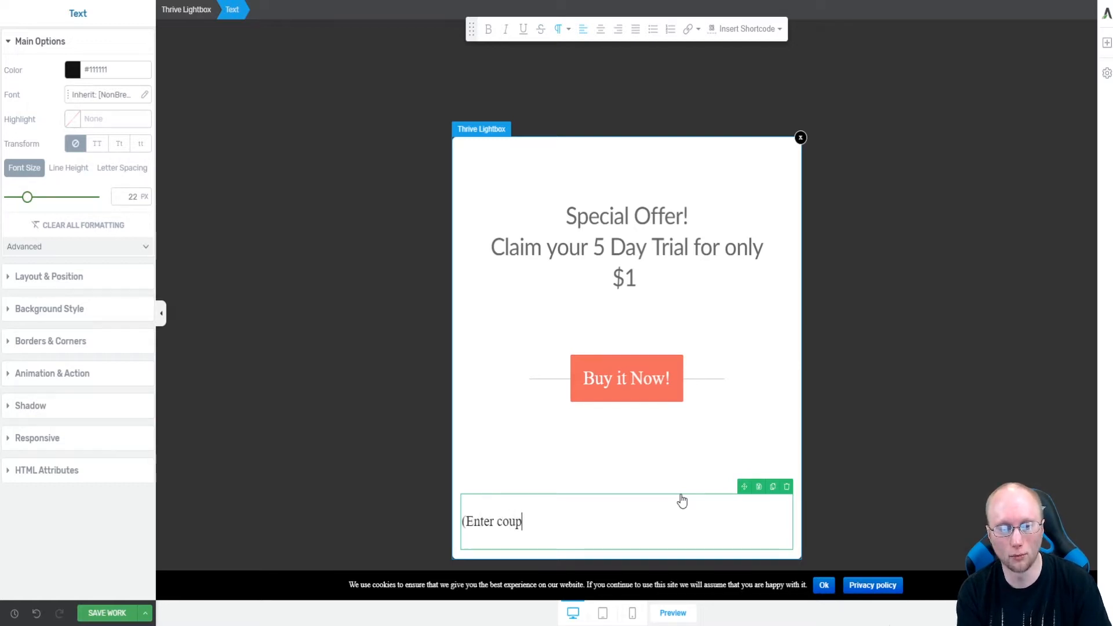
text(on code)
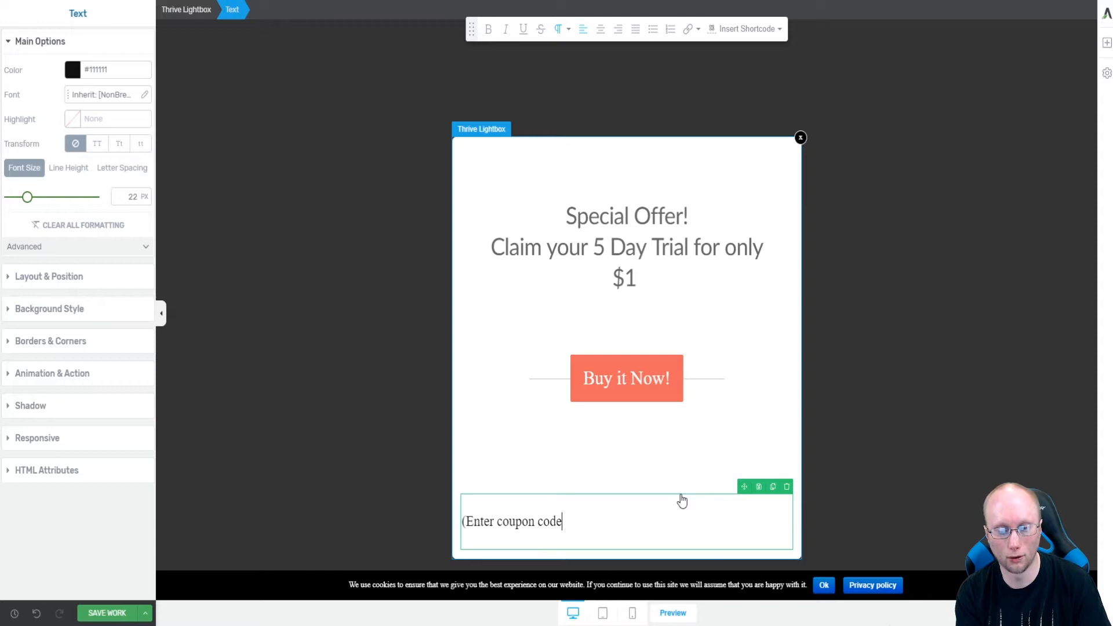
text( discount a)
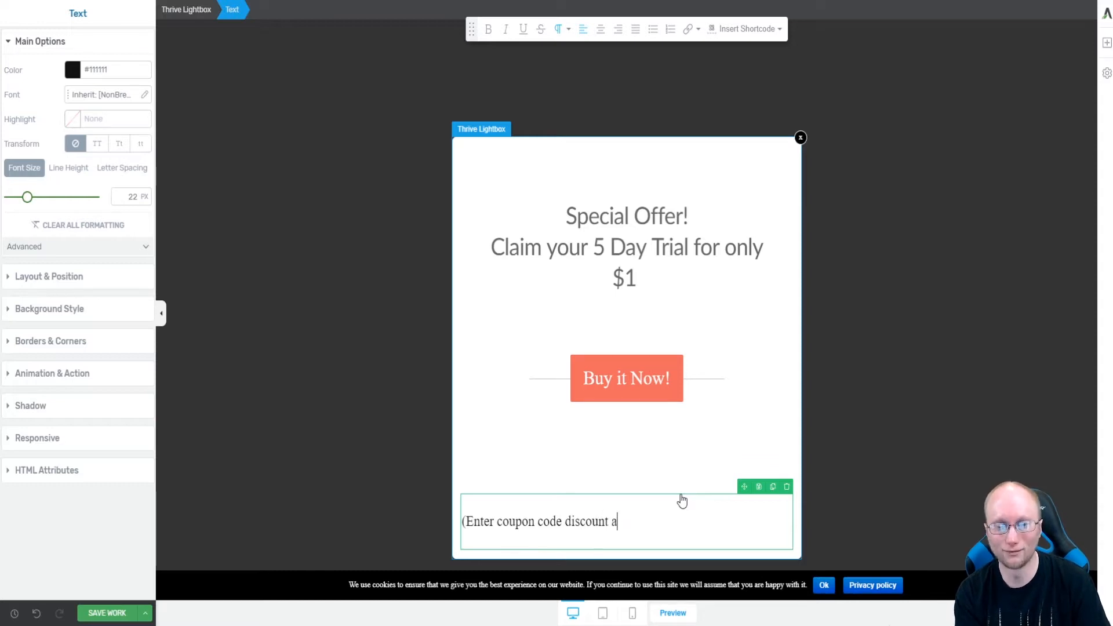
text(t checkout)
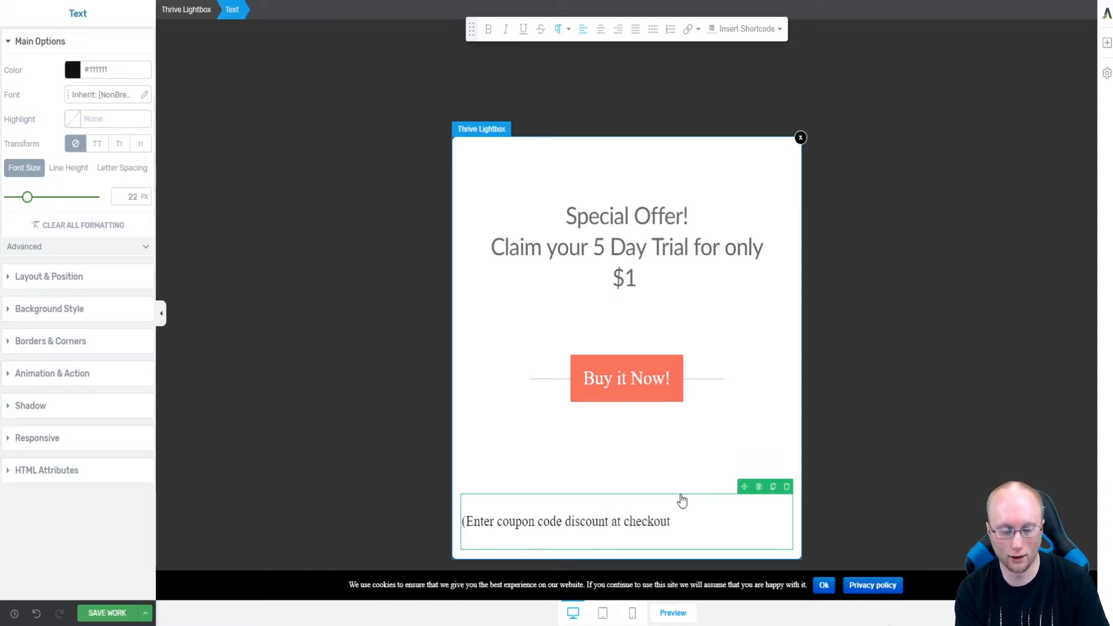
text())
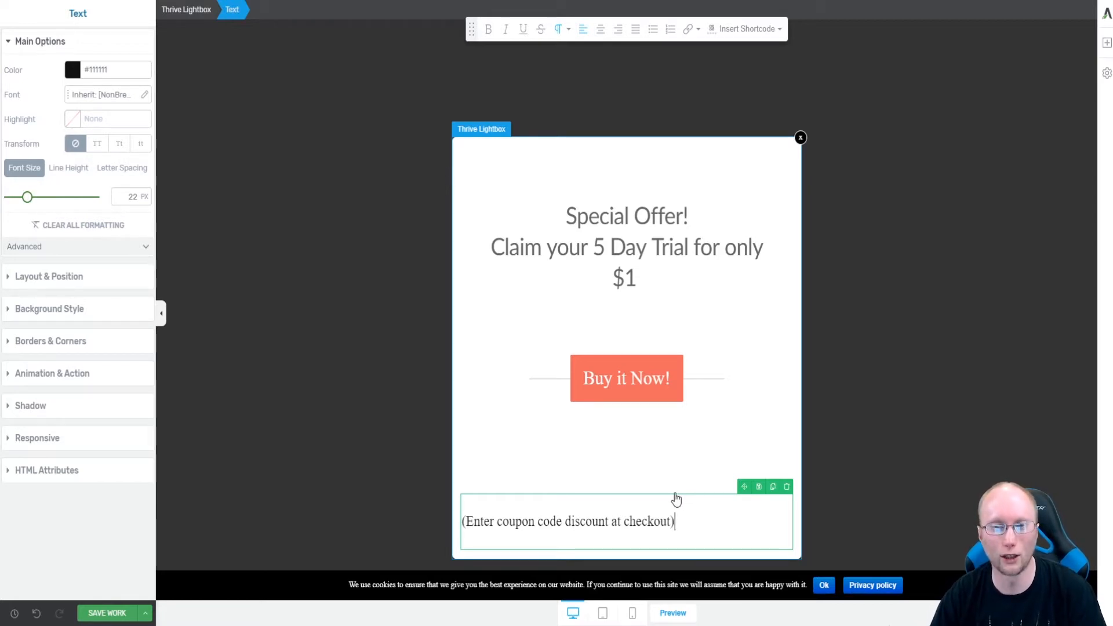
click(601, 29)
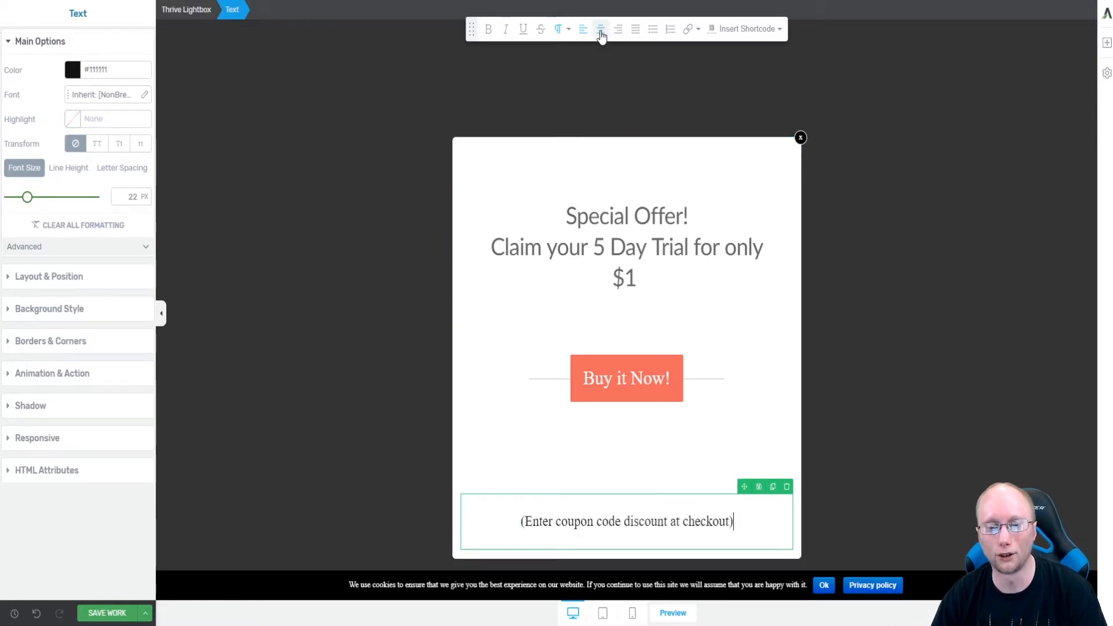
Move the coupon text block into the call to action, just below the Buy it Now button.
click(629, 449)
drag(744, 486, 678, 386)
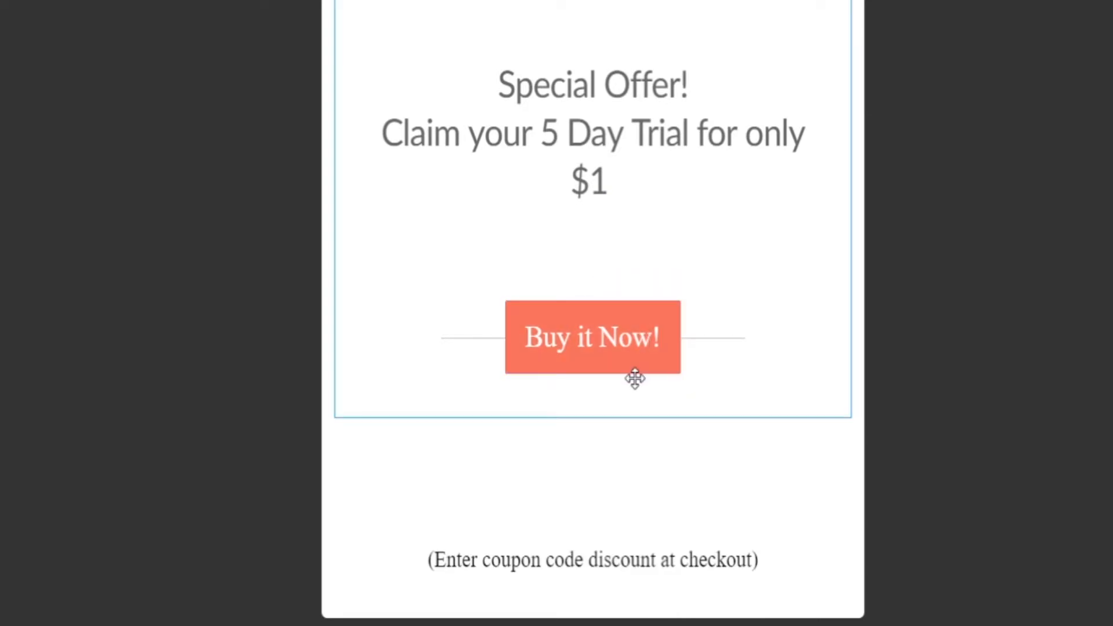
drag(778, 504, 661, 372)
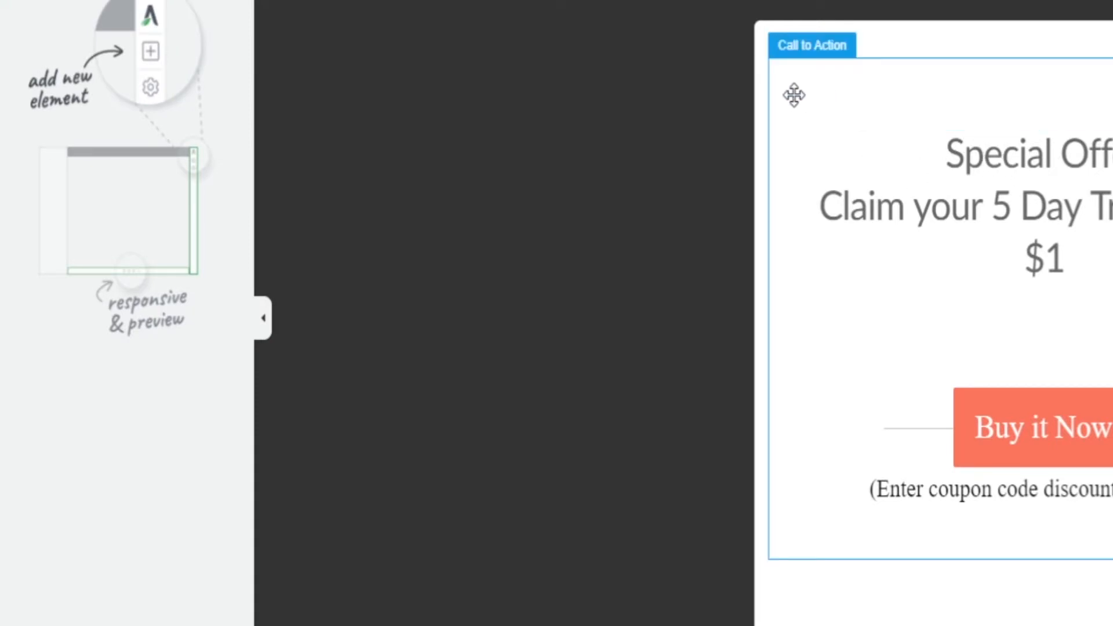
Reduce the call to action's top margin and top padding to 0 px.
click(794, 95)
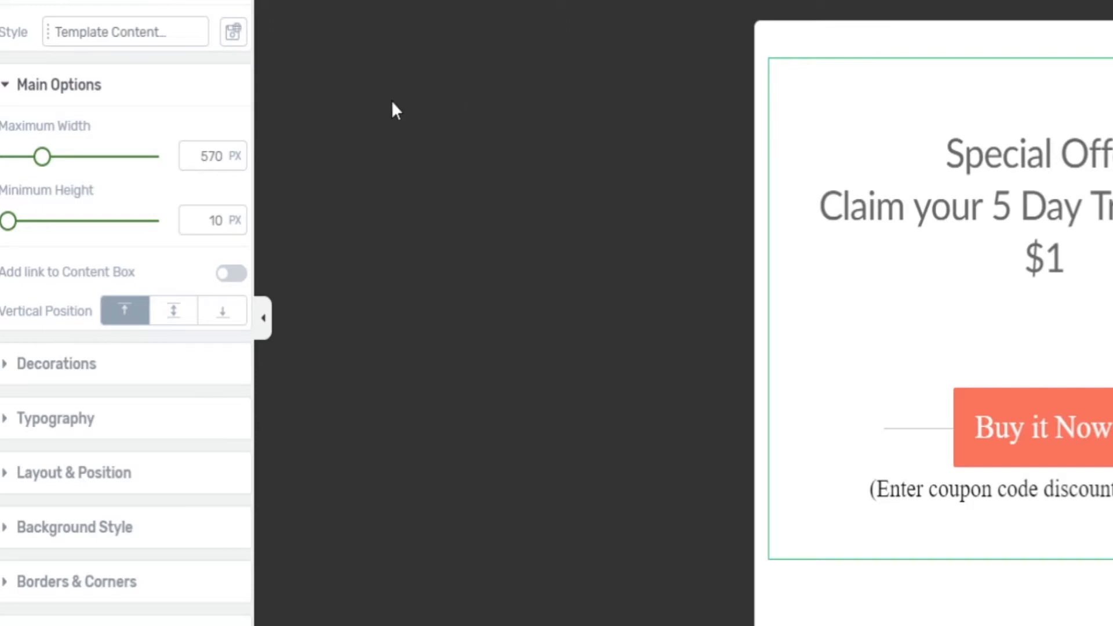
click(90, 485)
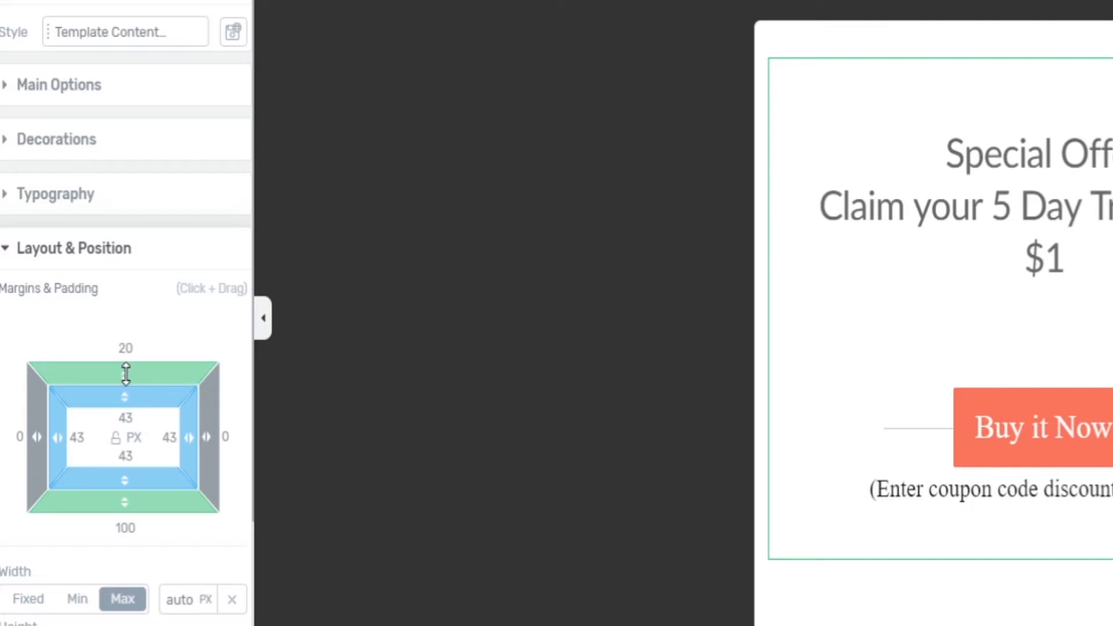
drag(125, 374, 126, 366)
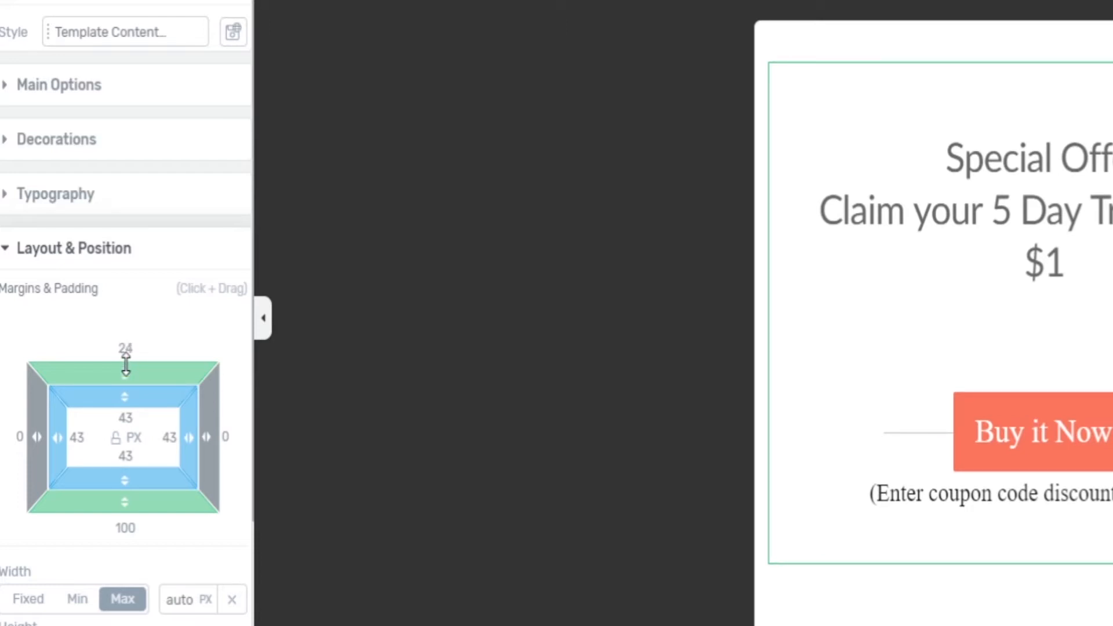
drag(126, 365, 120, 294)
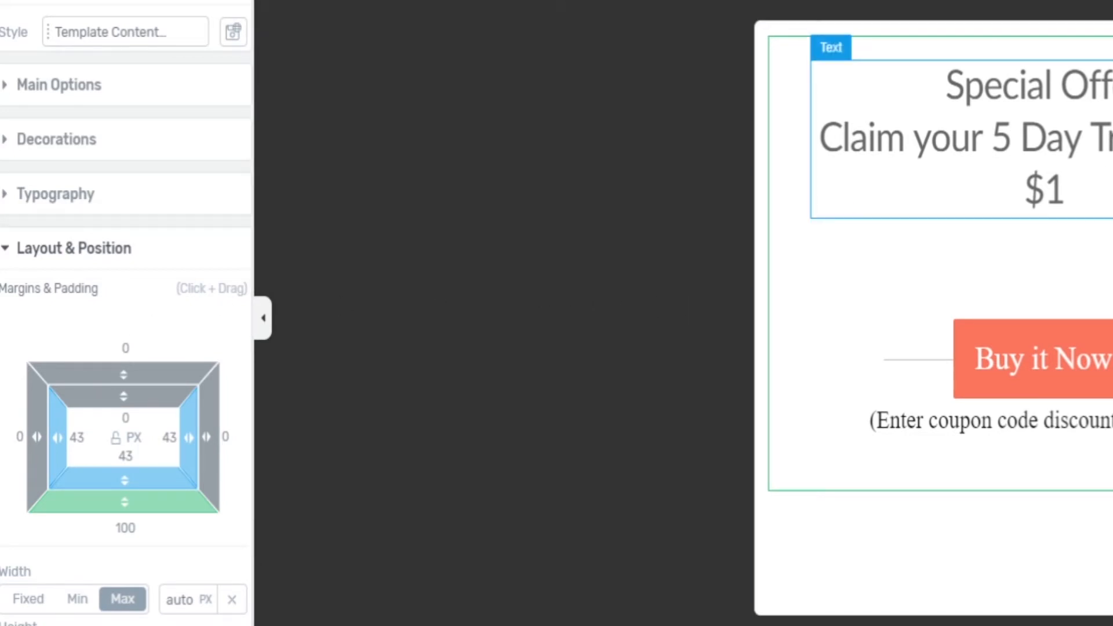
Bold the "Special Offer!" line of the heading.
click(1090, 116)
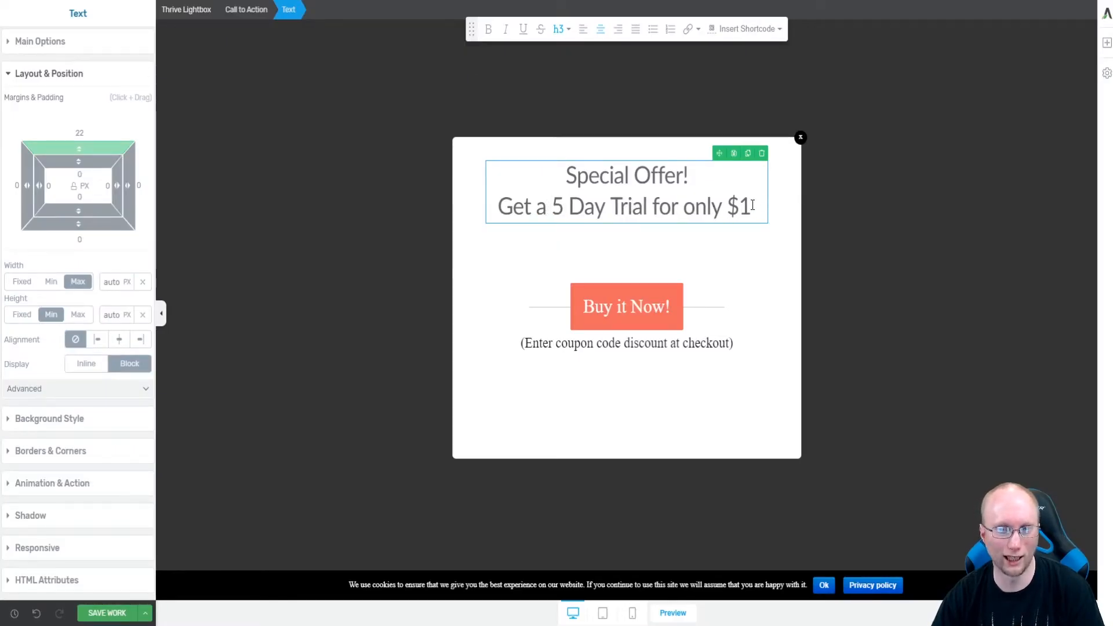
drag(699, 174, 565, 175)
click(488, 32)
click(757, 206)
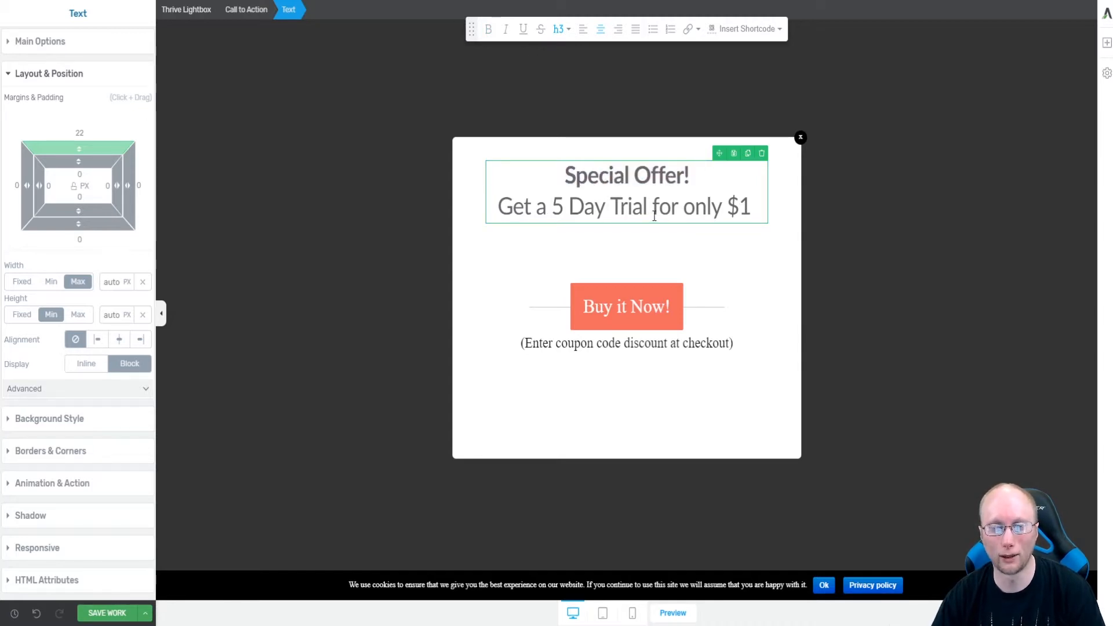
Replace the button label with "Claim your Trial Here!".
click(667, 305)
click(669, 306)
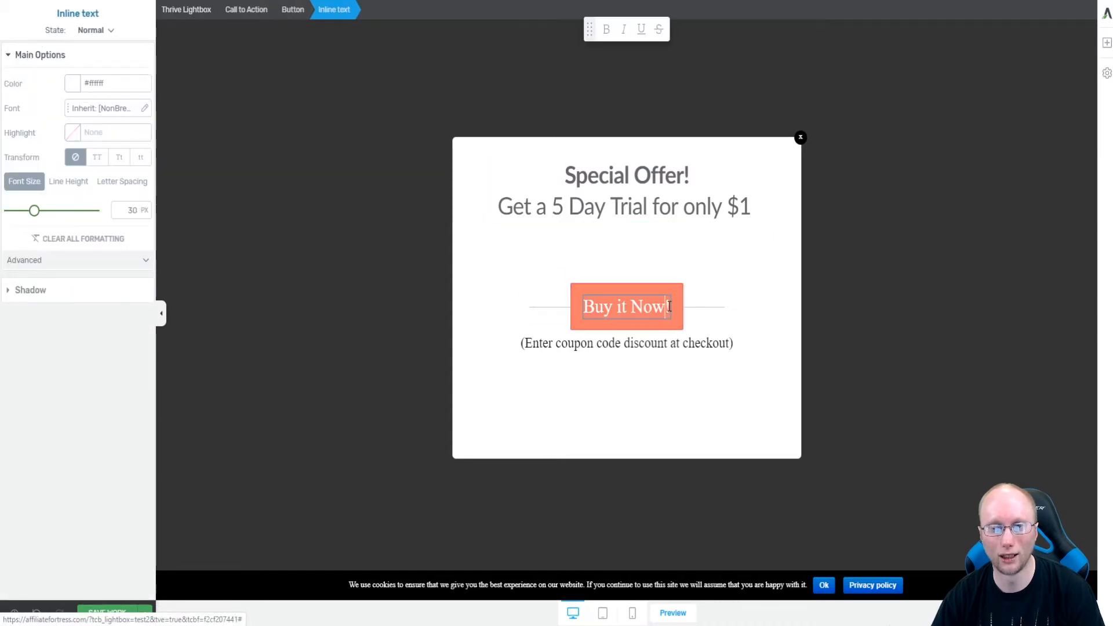
drag(670, 306, 589, 306)
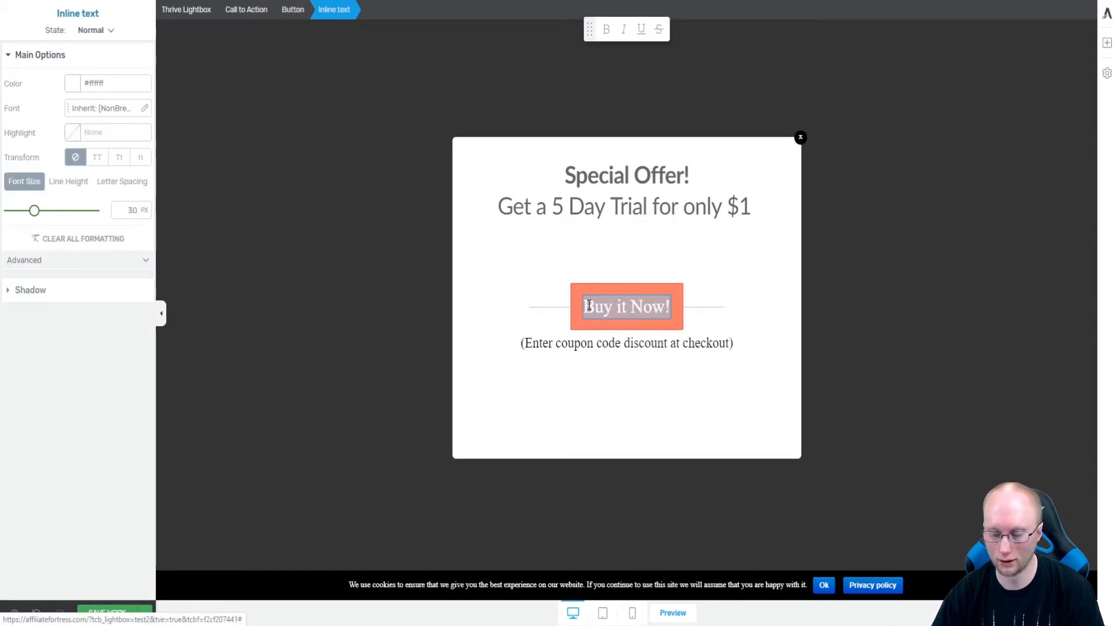
text(Cl)
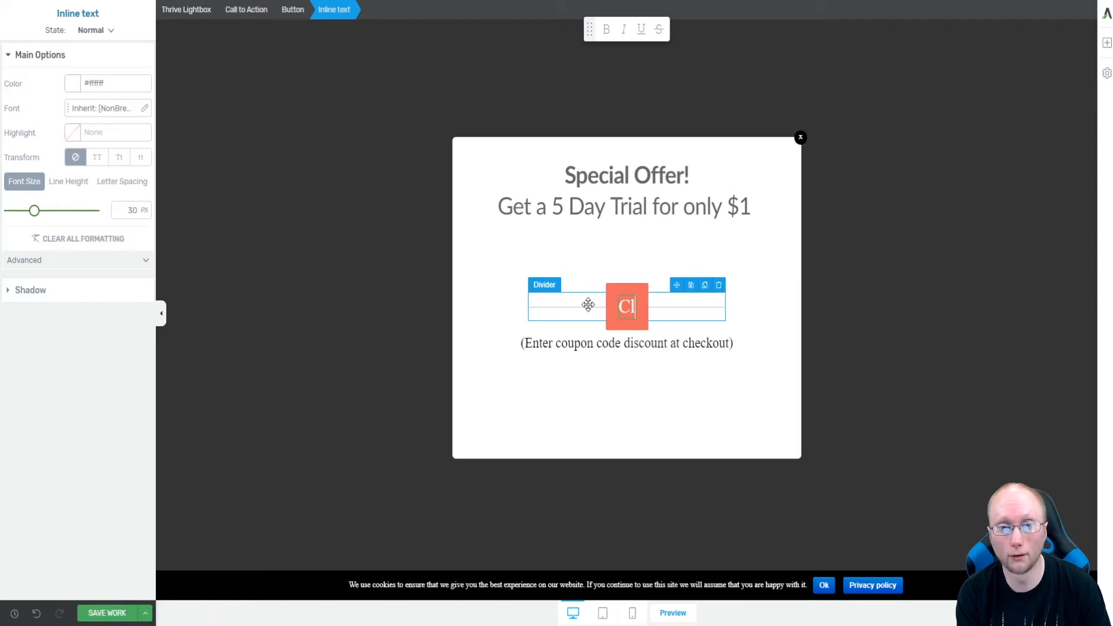
text(aim)
text(ou)
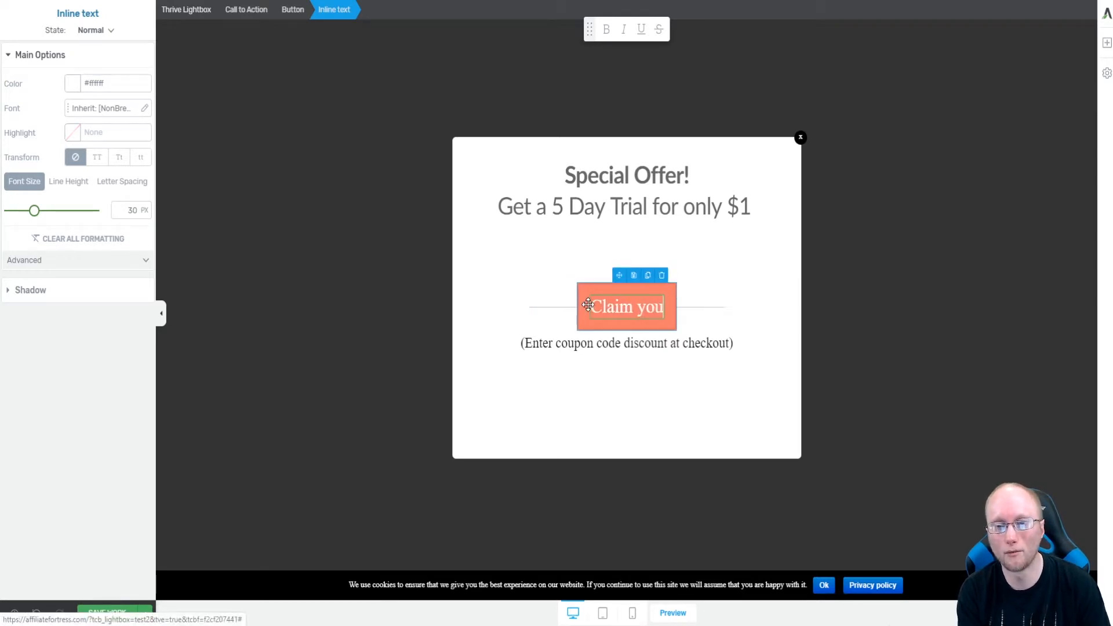
text(r Trial Here!)
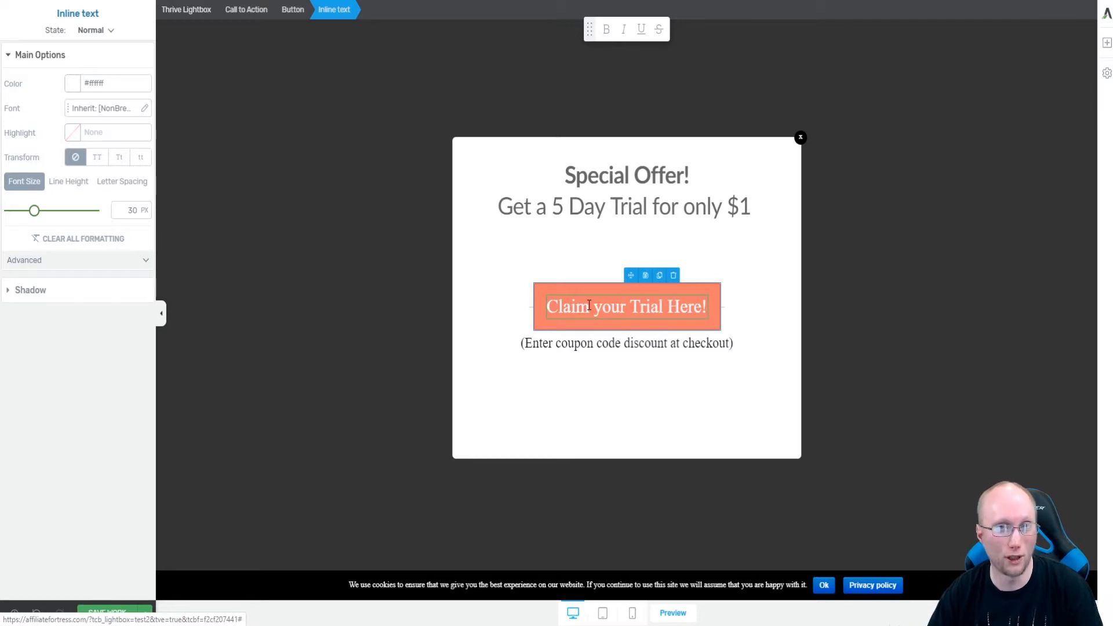
Select the call to action and save the work.
click(728, 303)
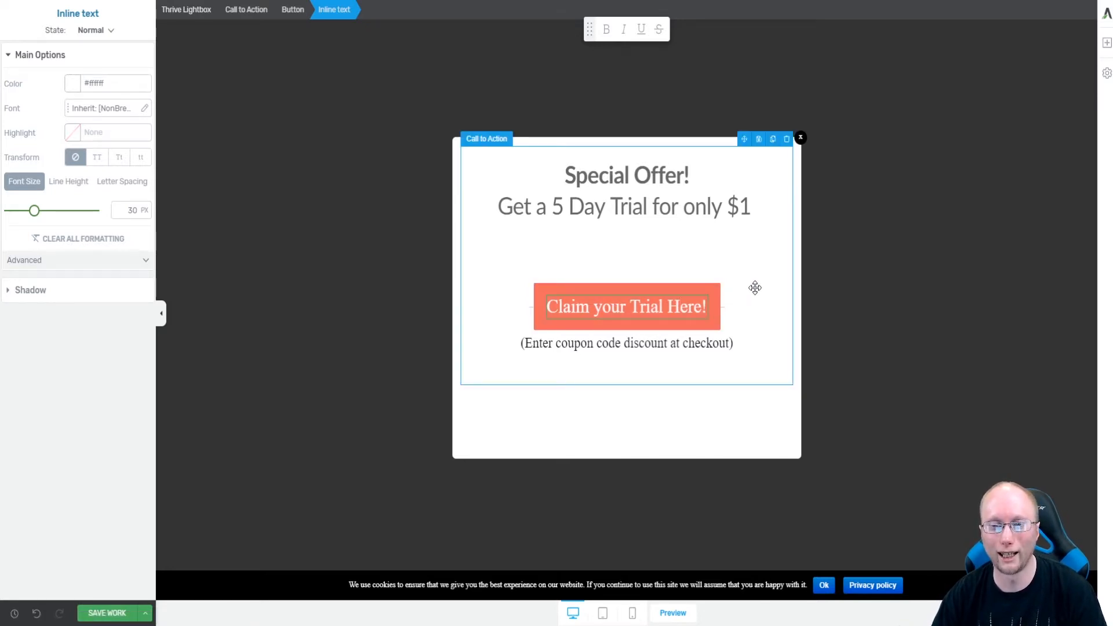
click(648, 246)
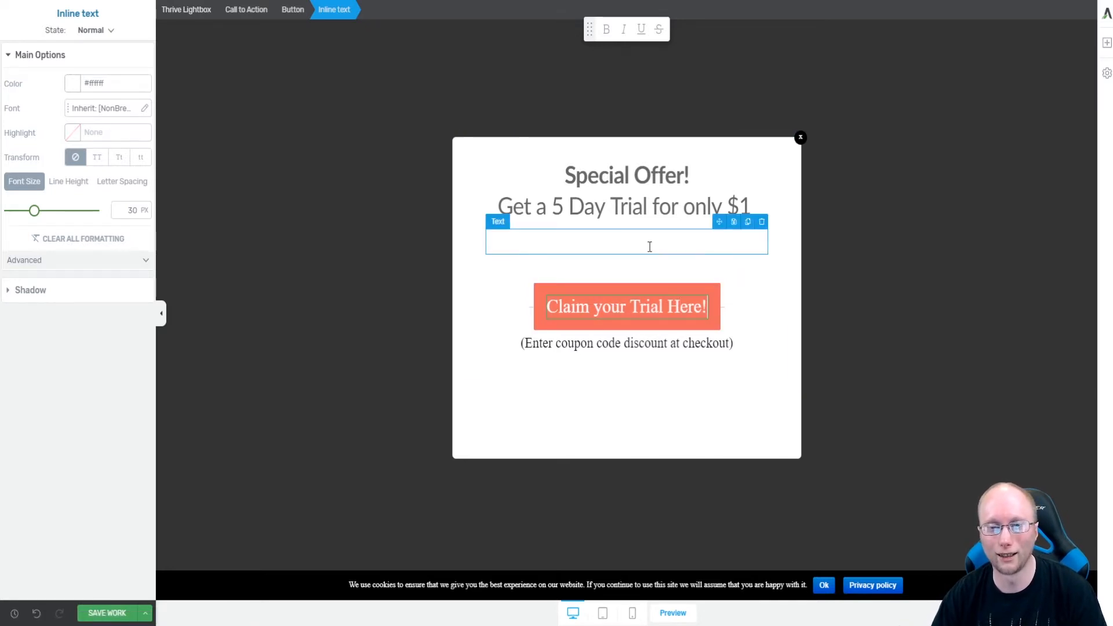
click(487, 291)
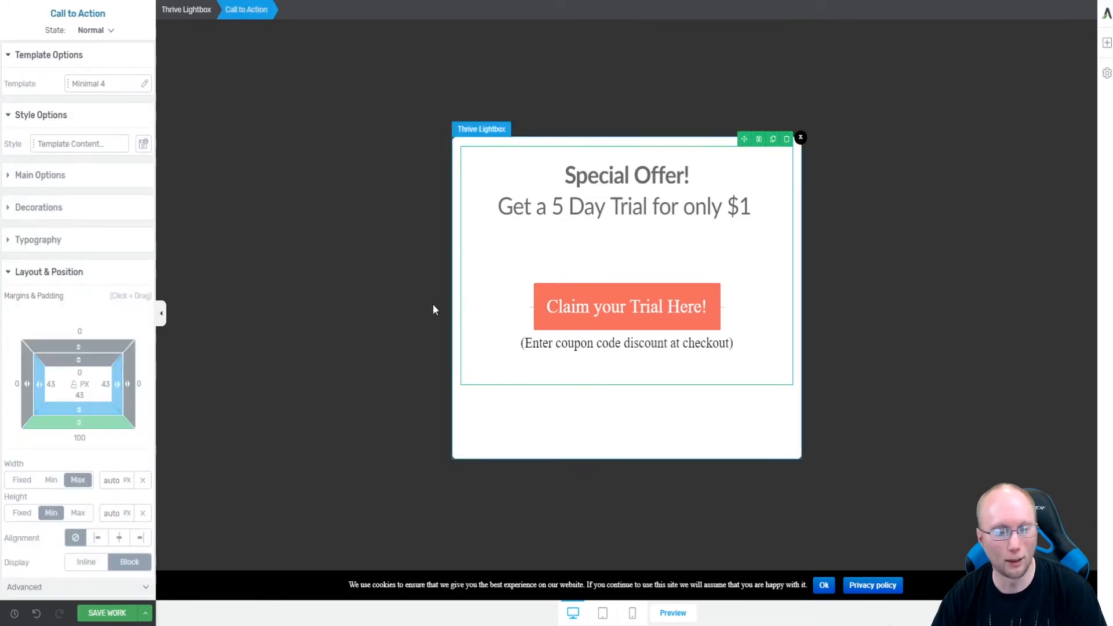
click(113, 613)
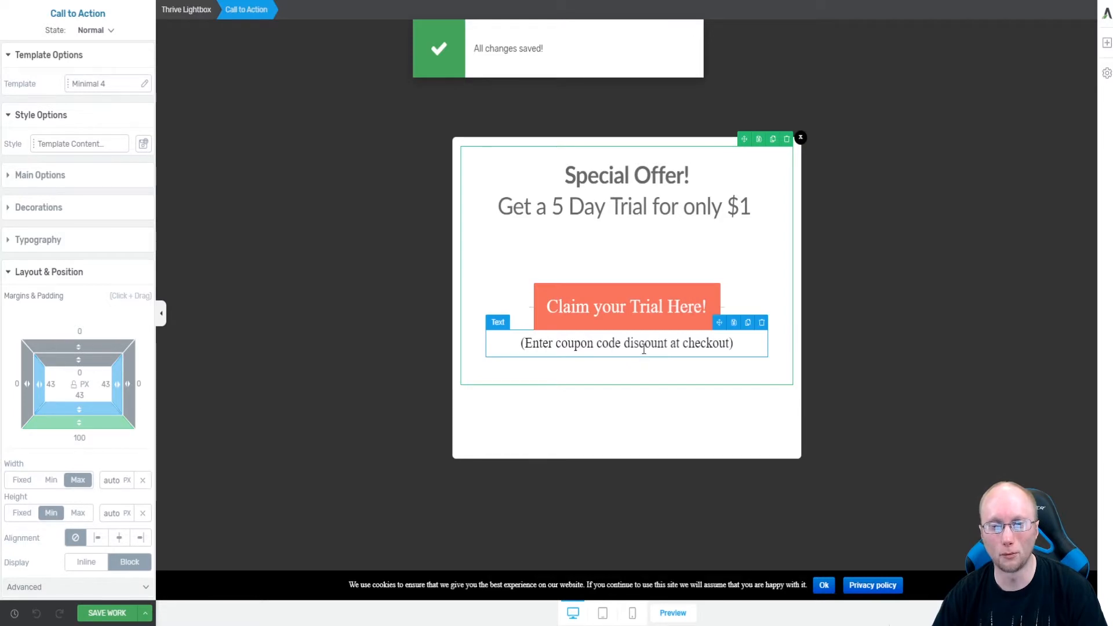
Bold the word "discount" in the coupon text.
click(668, 345)
drag(667, 344, 624, 344)
click(489, 30)
click(685, 344)
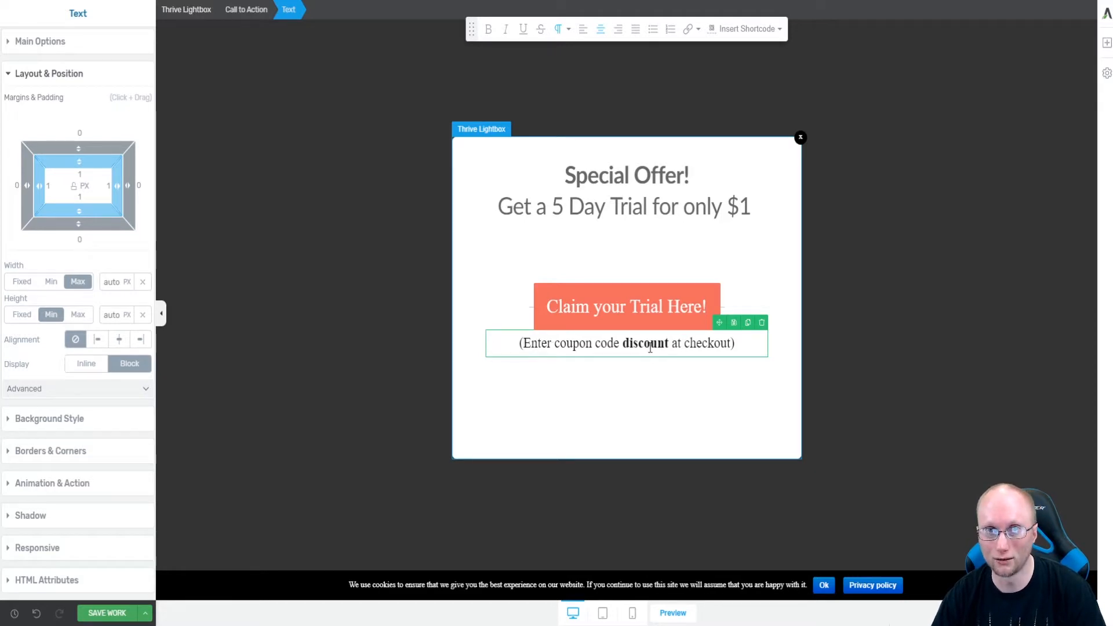
Delete the stray empty text block, move the button below the divider, and place the coupon text under the button.
click(600, 322)
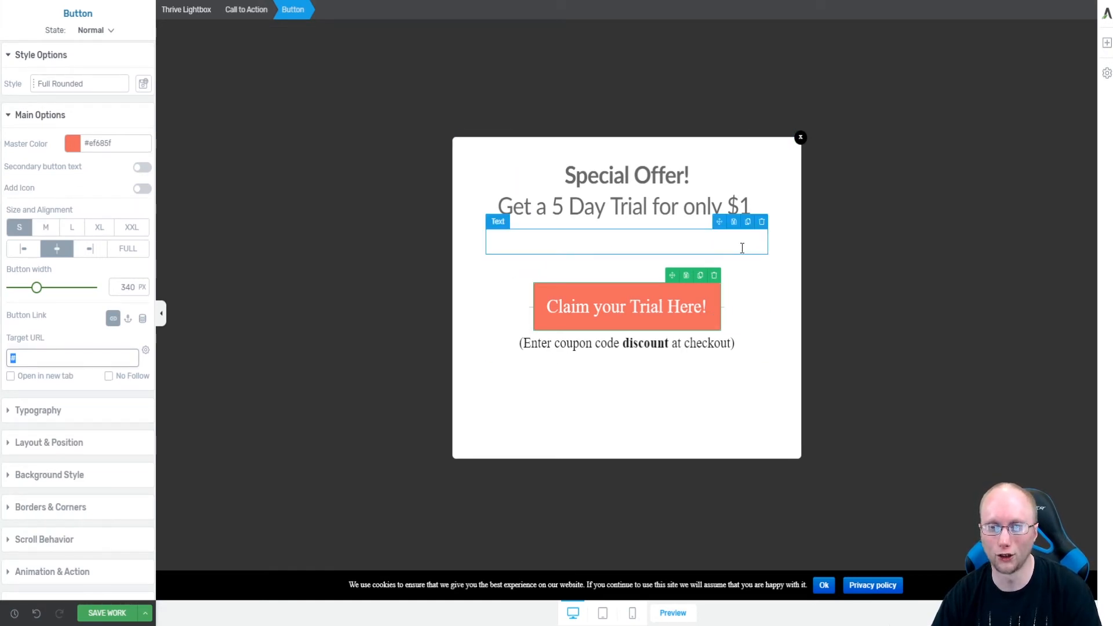
click(762, 229)
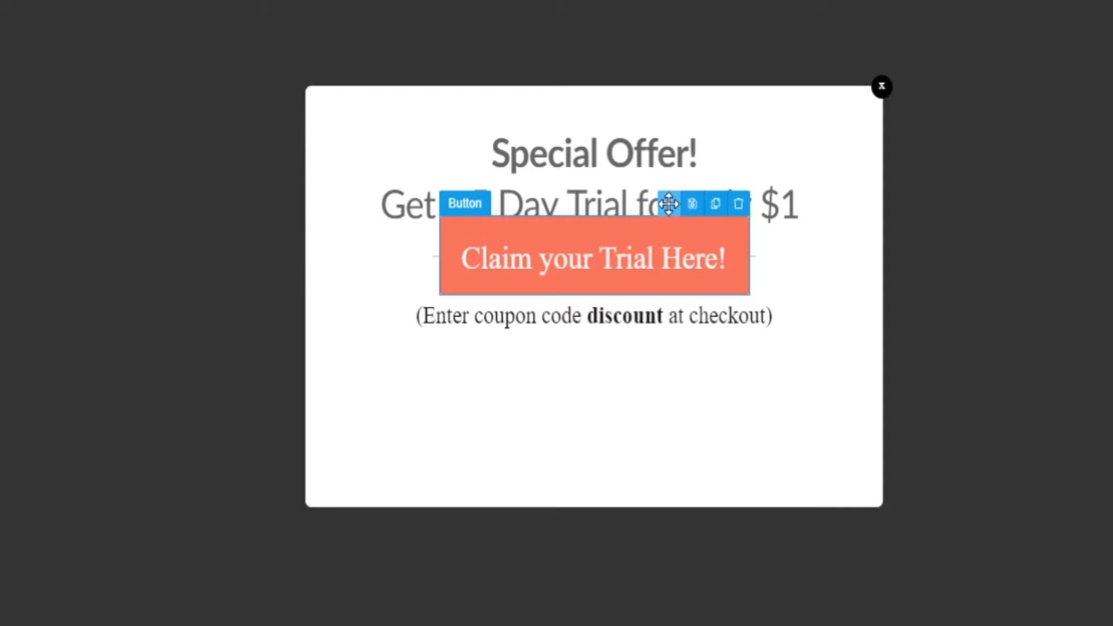
drag(669, 203, 649, 388)
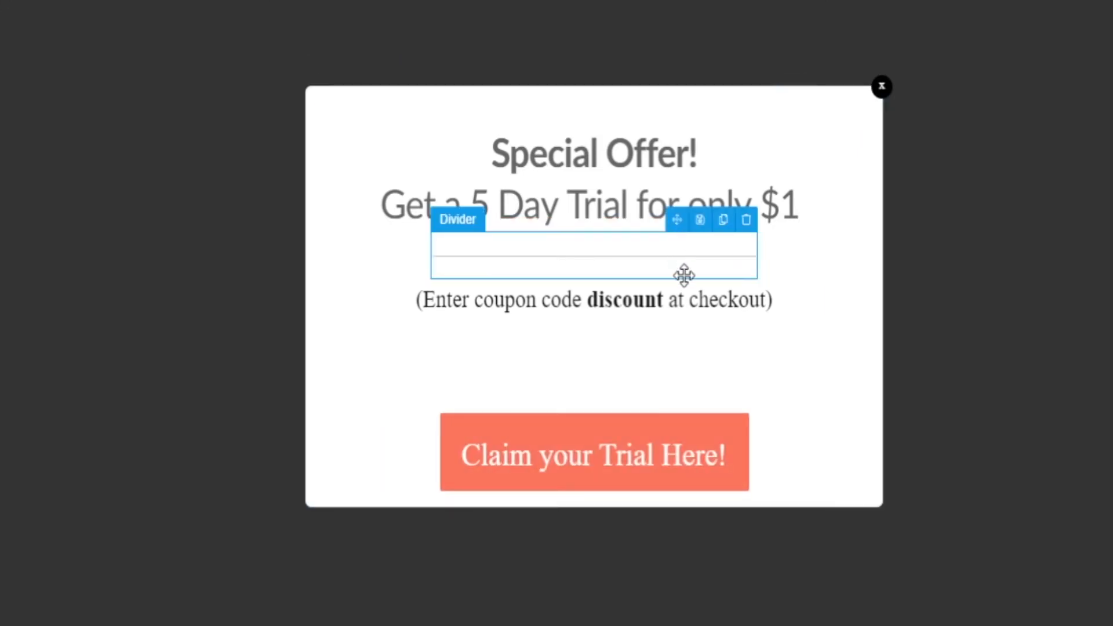
mouse_move(748, 289)
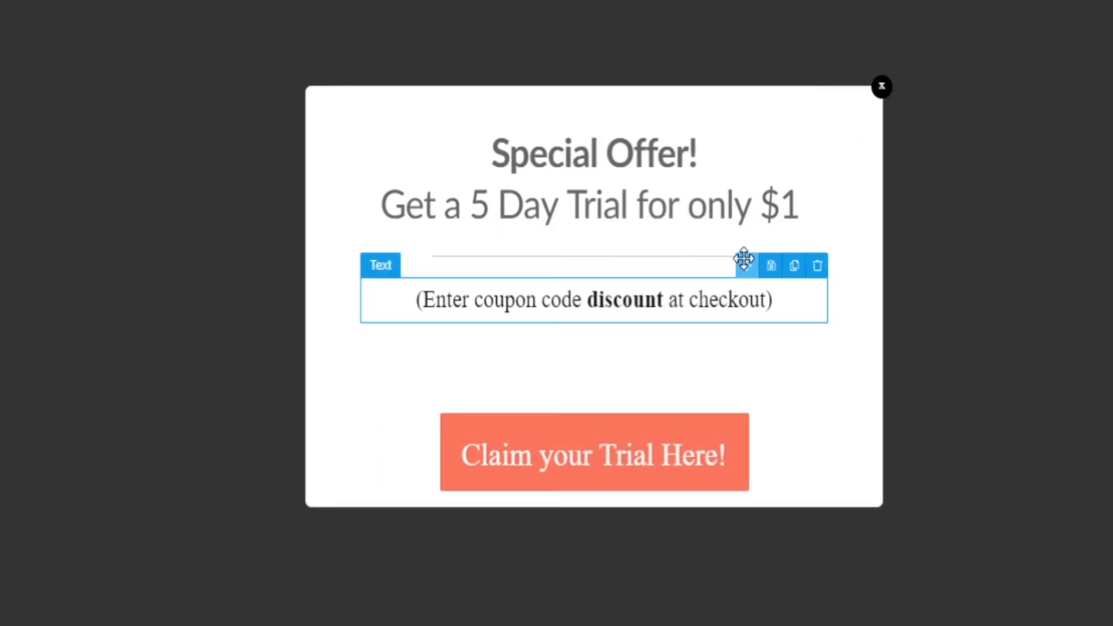
drag(744, 260, 719, 488)
mouse_move(639, 264)
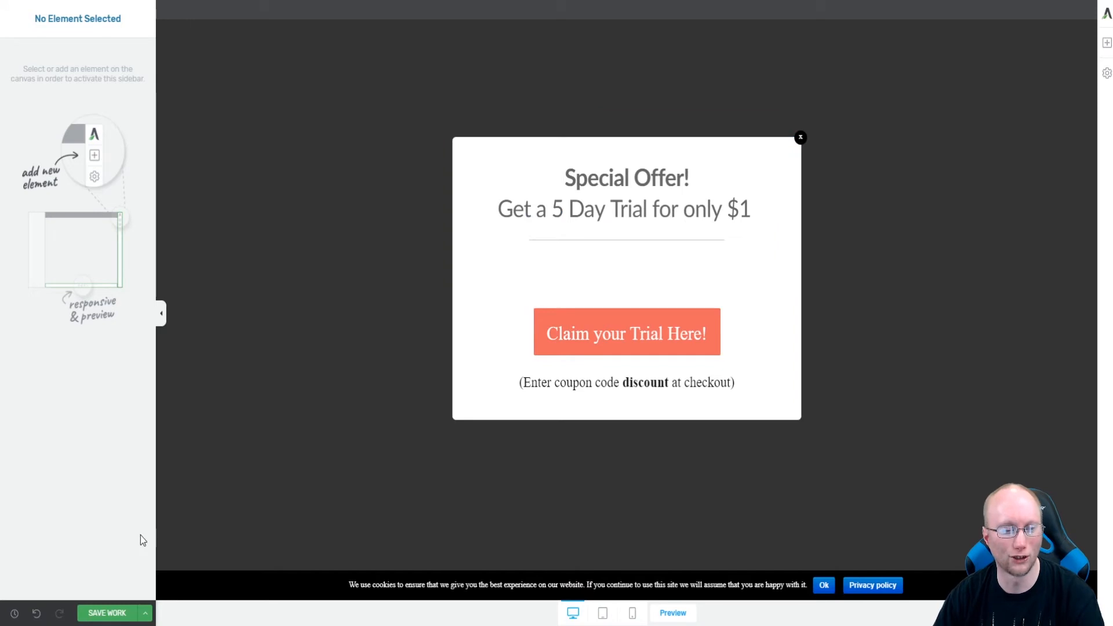
Save the work and set the call to action container's bottom padding to 0 px.
click(108, 613)
mouse_move(683, 224)
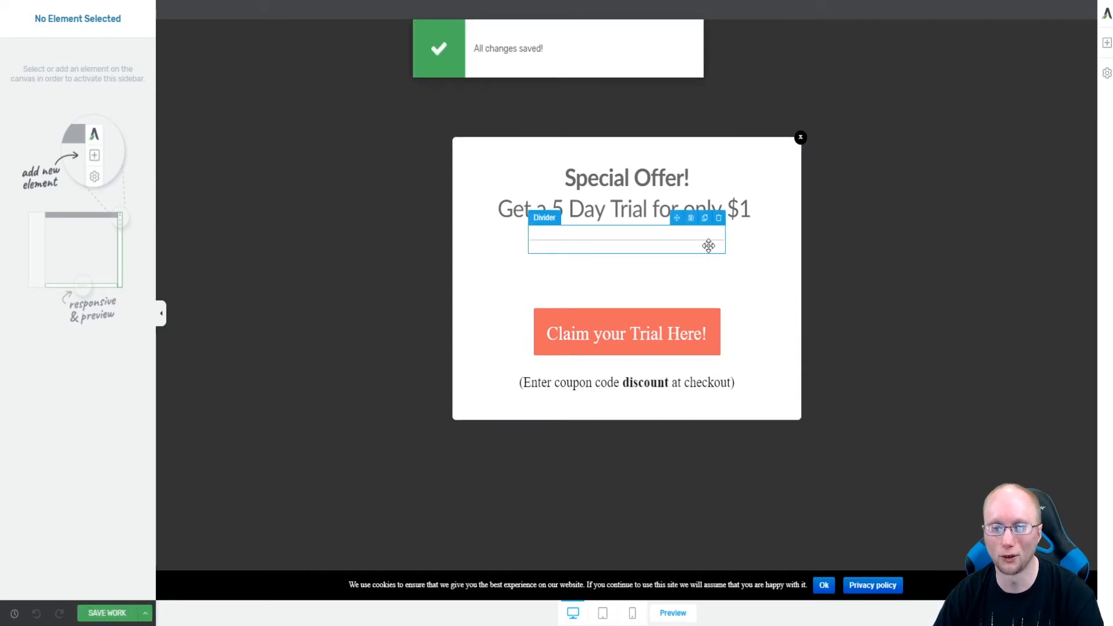
click(635, 263)
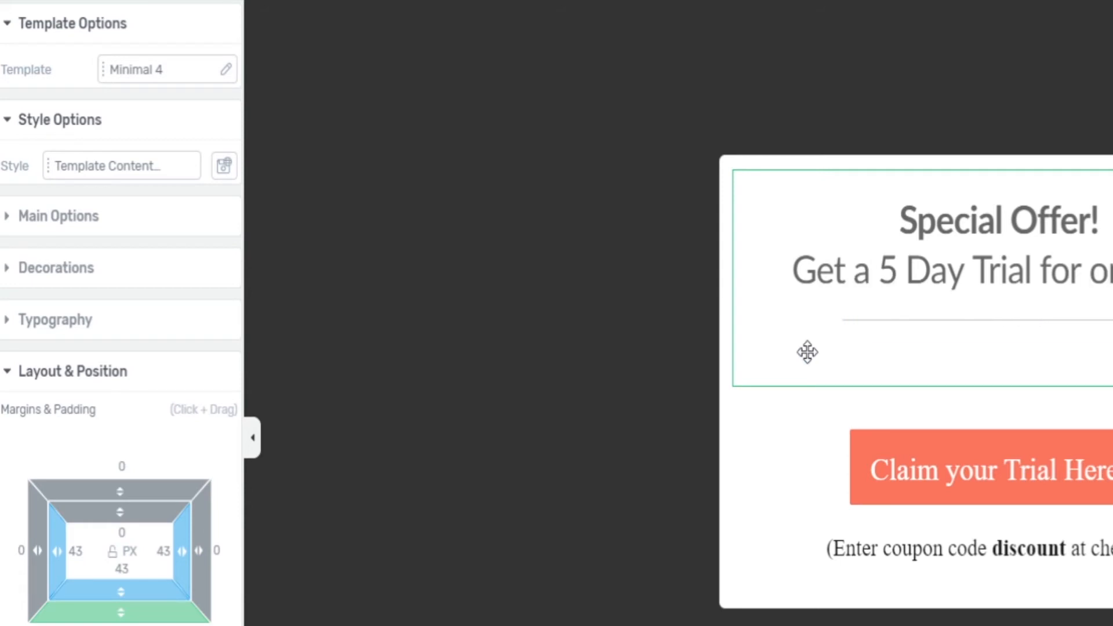
drag(122, 591, 122, 623)
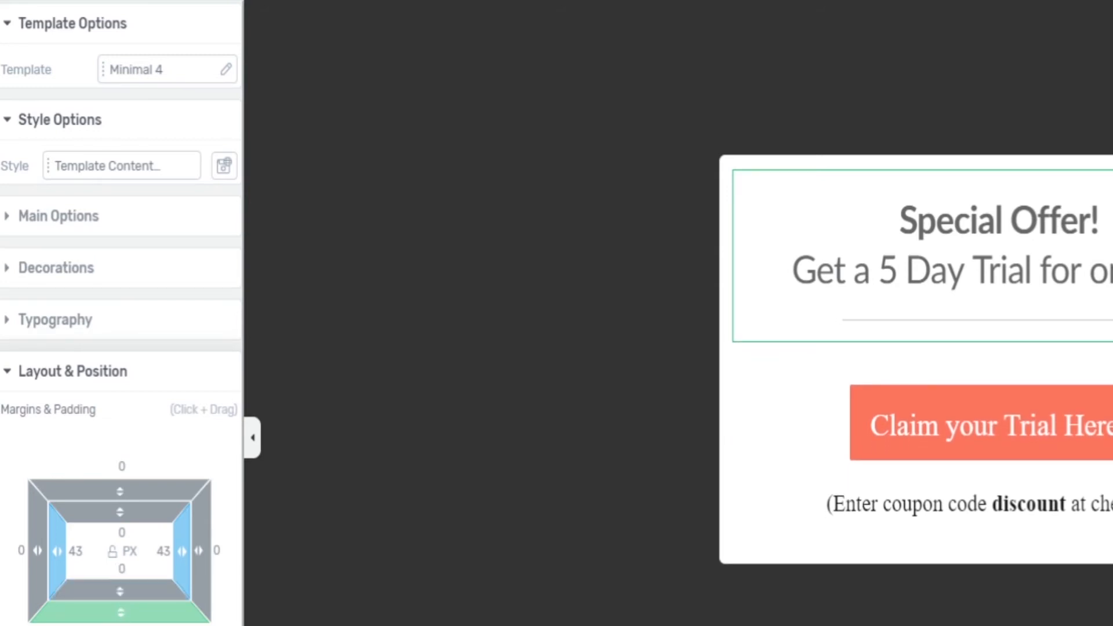
click(795, 398)
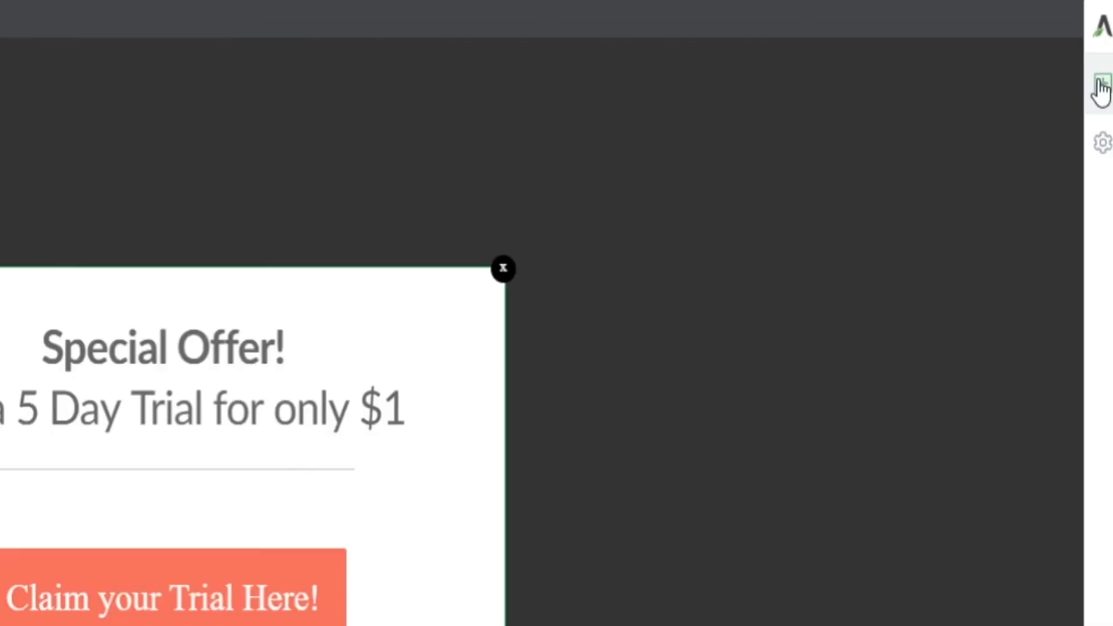
Search the elements for "form" and insert a Lead Generation form below the divider in the lightbox.
click(1100, 90)
text(emai)
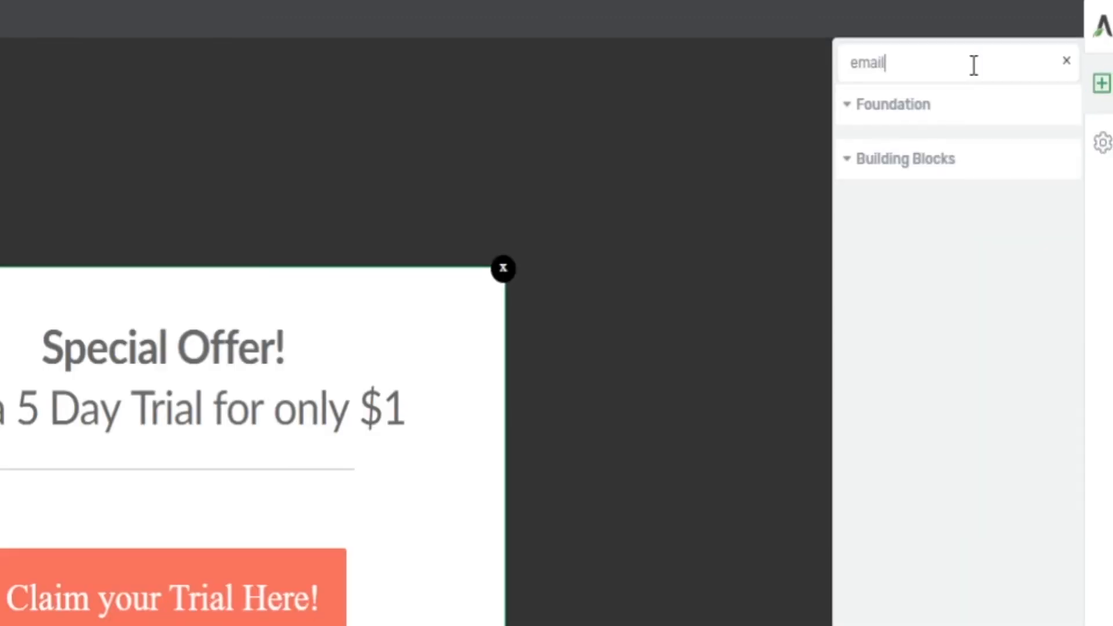
text(l)
key(BackSpace)
key(BackSpace)
key(BackSpace)
key(BackSpace)
key(BackSpace)
text(opt)
key(ctrl+a)
key(BackSpace)
text(for)
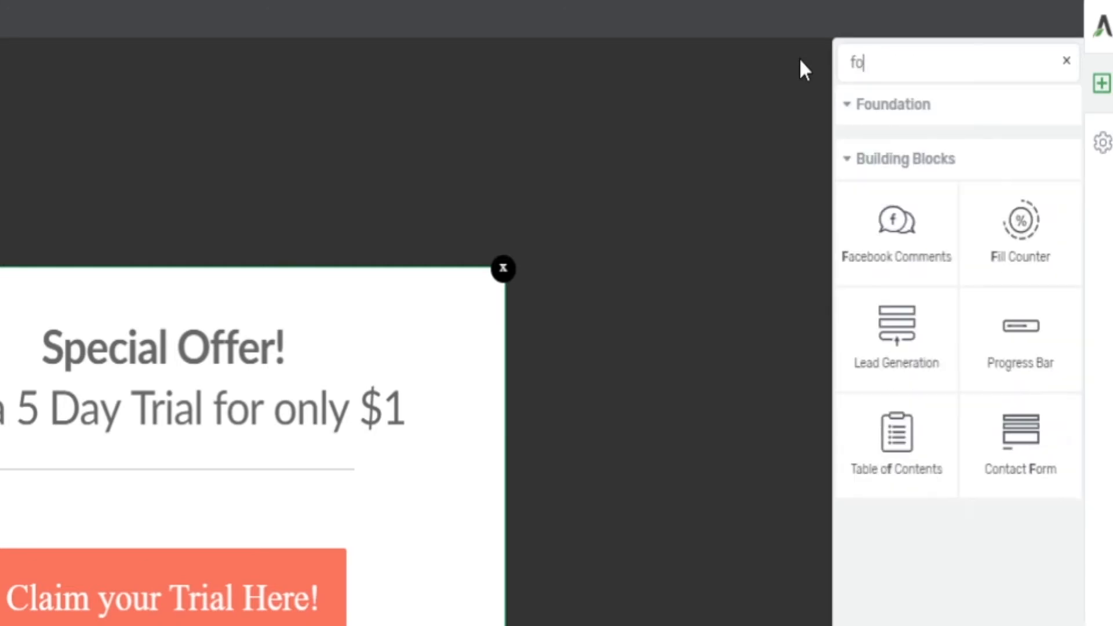
text(m)
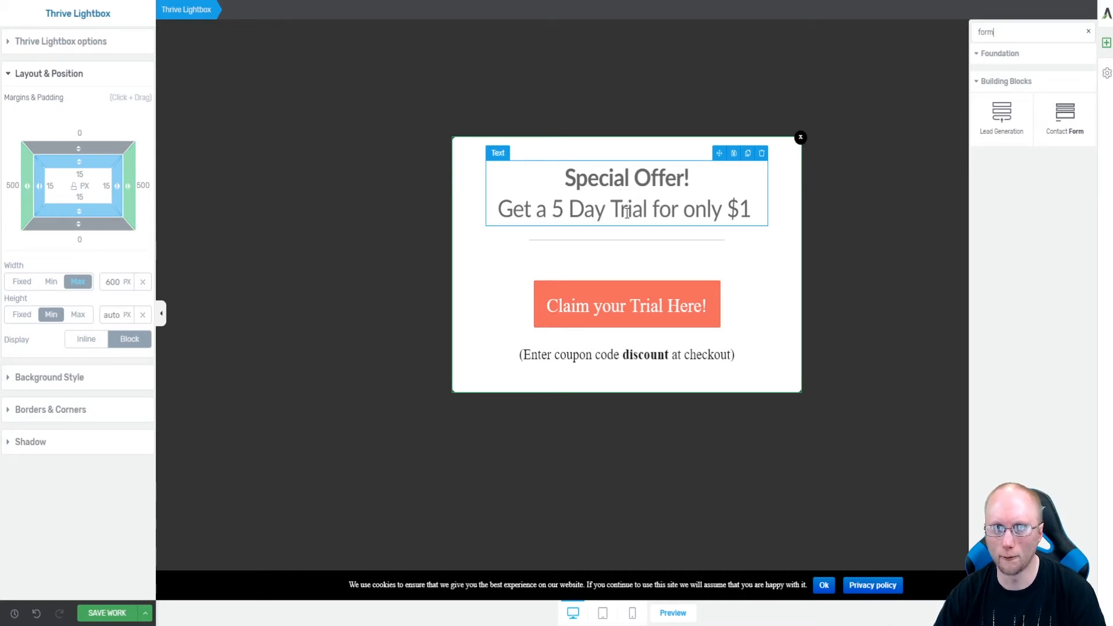
drag(1001, 115, 657, 255)
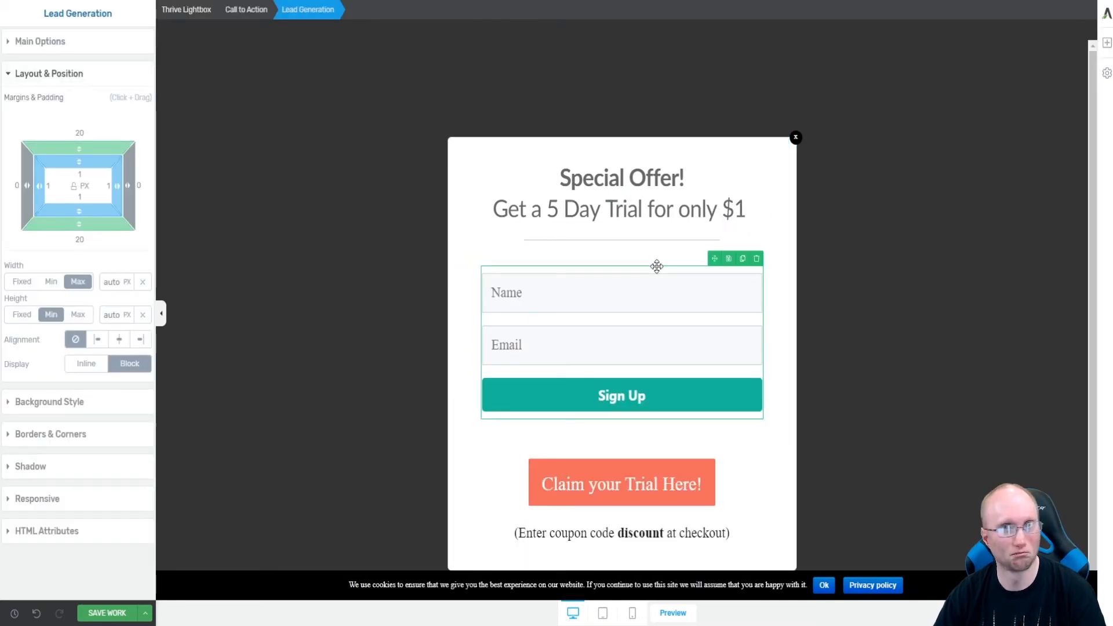
Undo the accidental removal of the claim button and save the work.
click(709, 451)
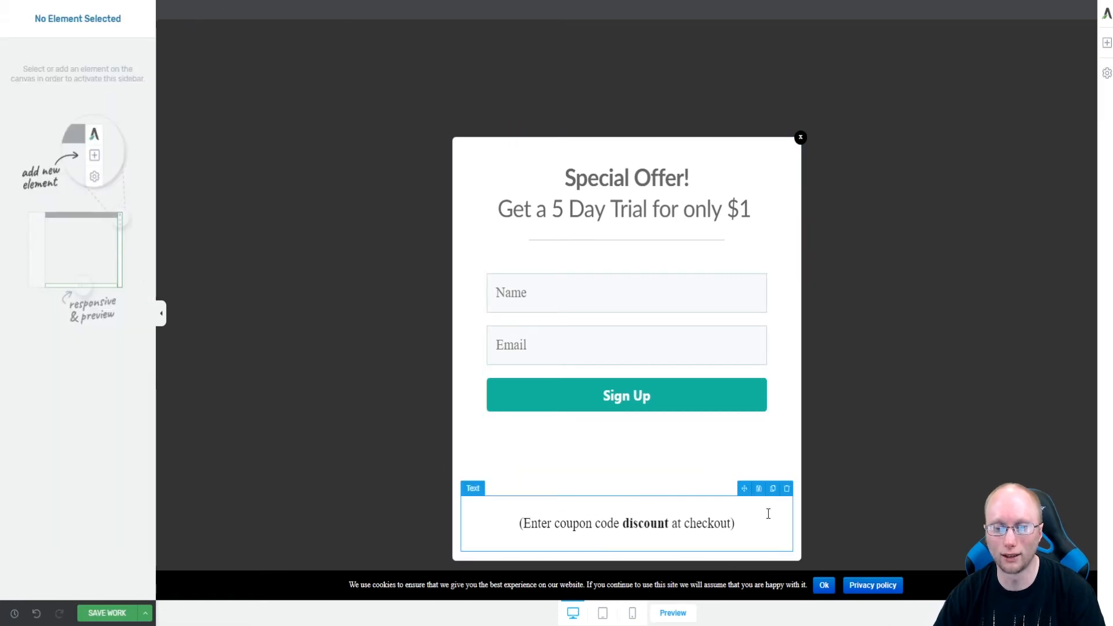
click(36, 613)
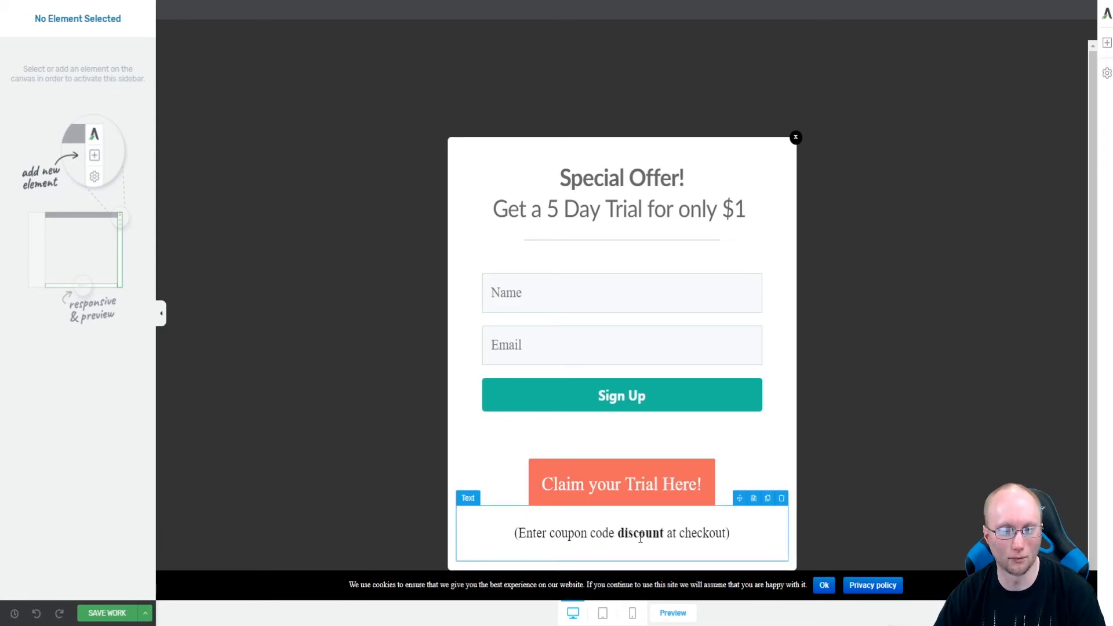
click(104, 613)
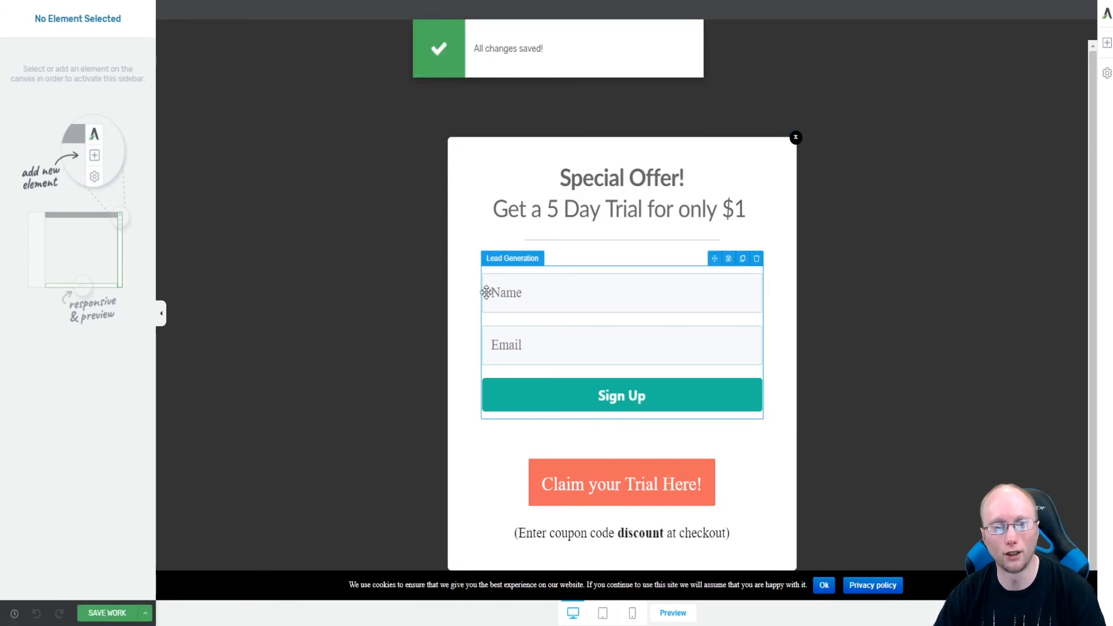
Open the lead generation form's main options, select its Target URL field, and save the work.
click(518, 292)
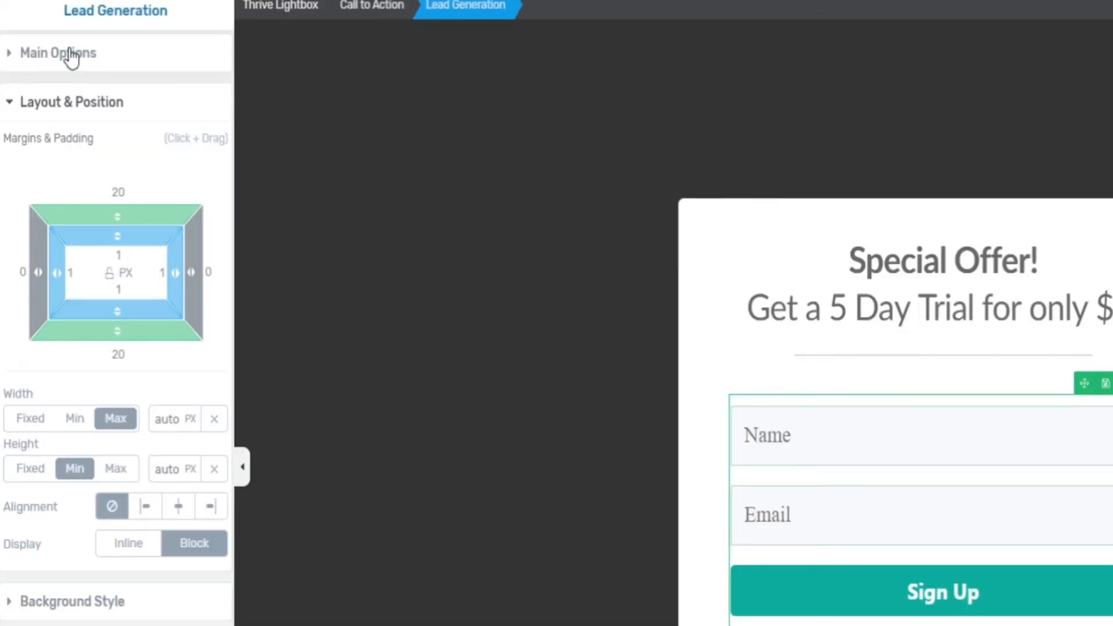
click(48, 43)
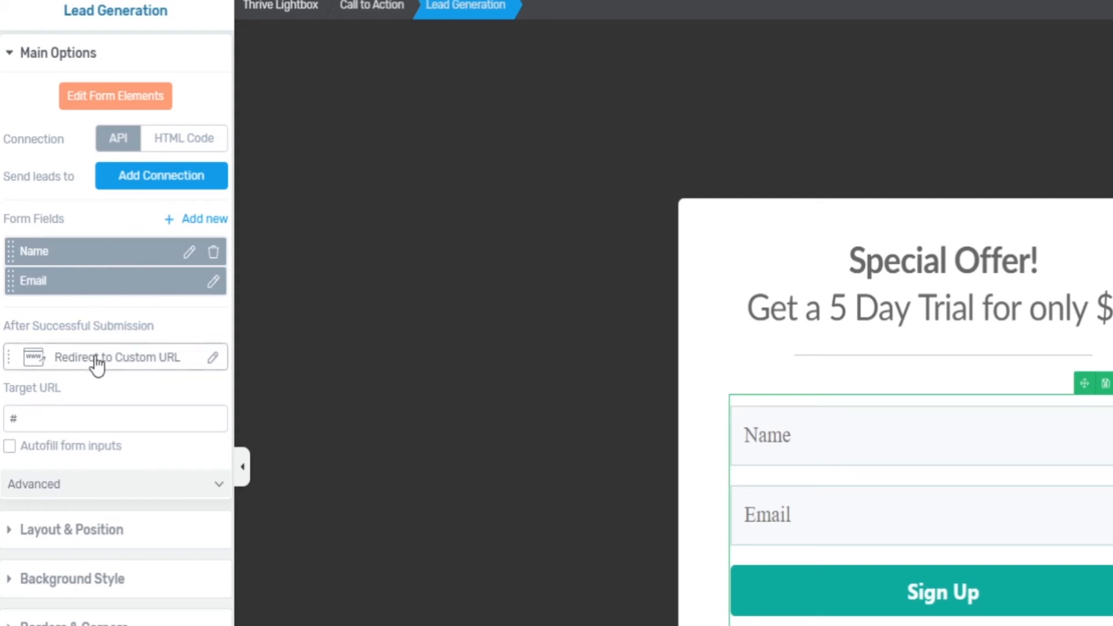
click(96, 427)
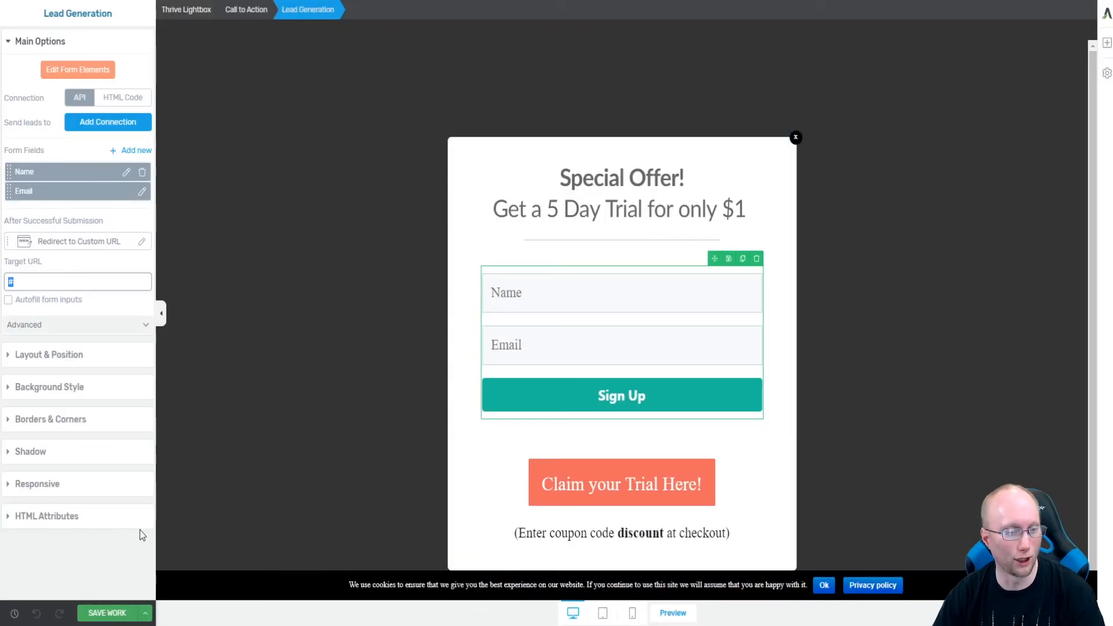
click(108, 616)
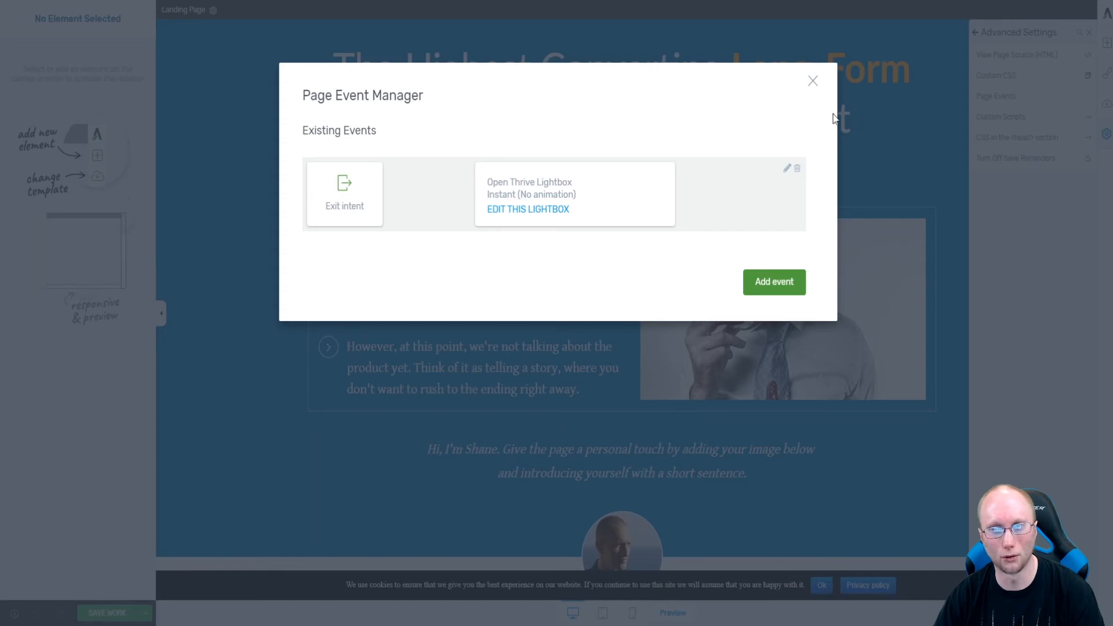
Close the Page Event Manager and open the published test page in a new browser tab.
click(814, 81)
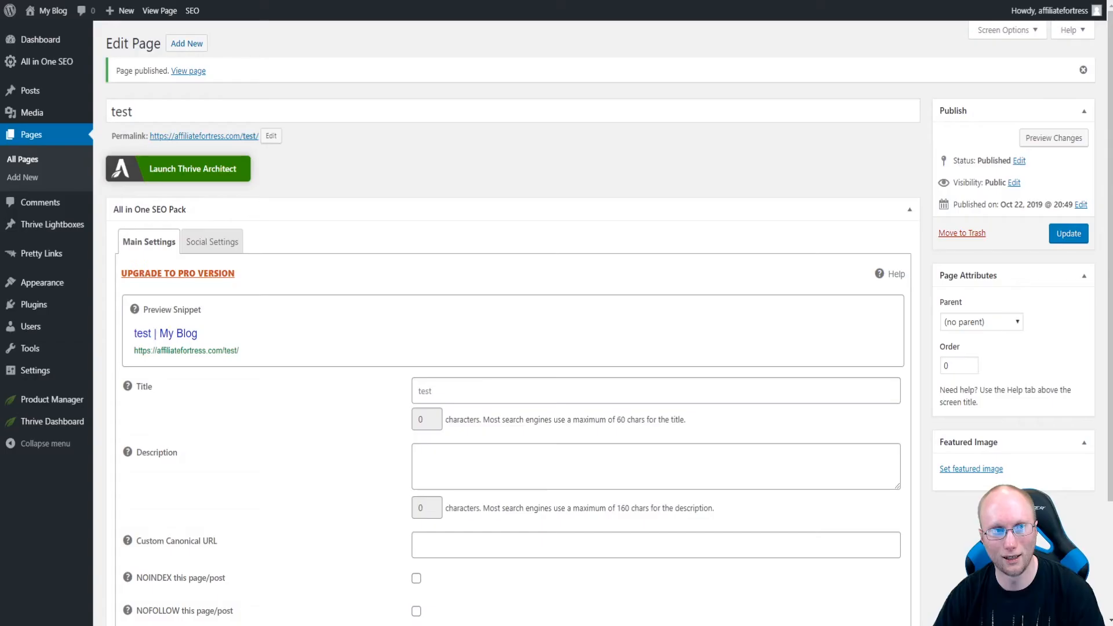
right_click(195, 73)
click(220, 80)
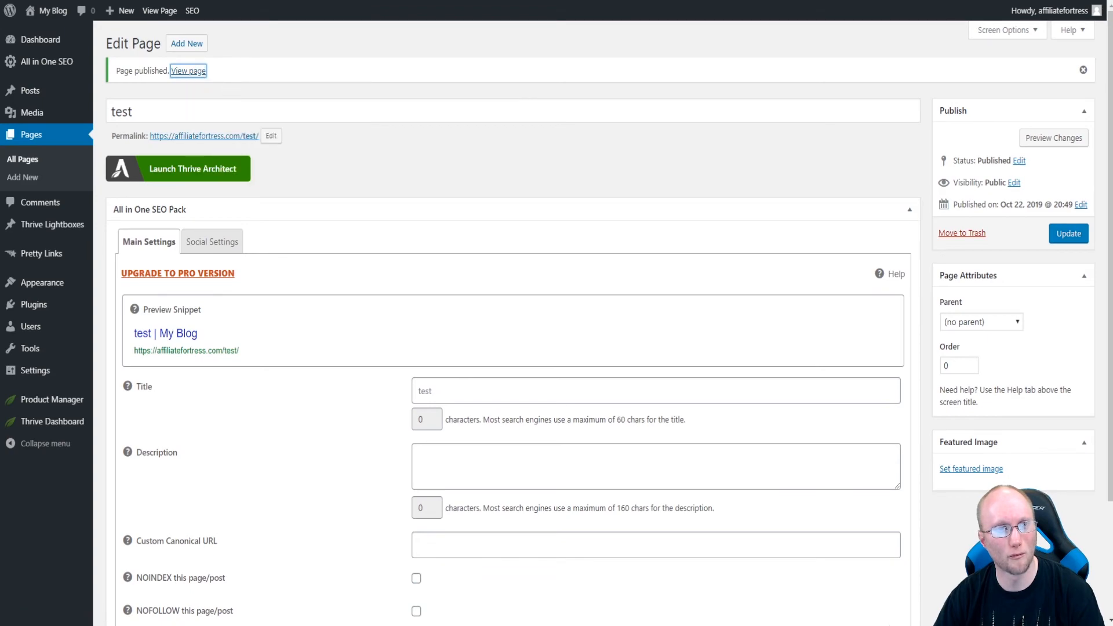
key(ctrl+Tab)
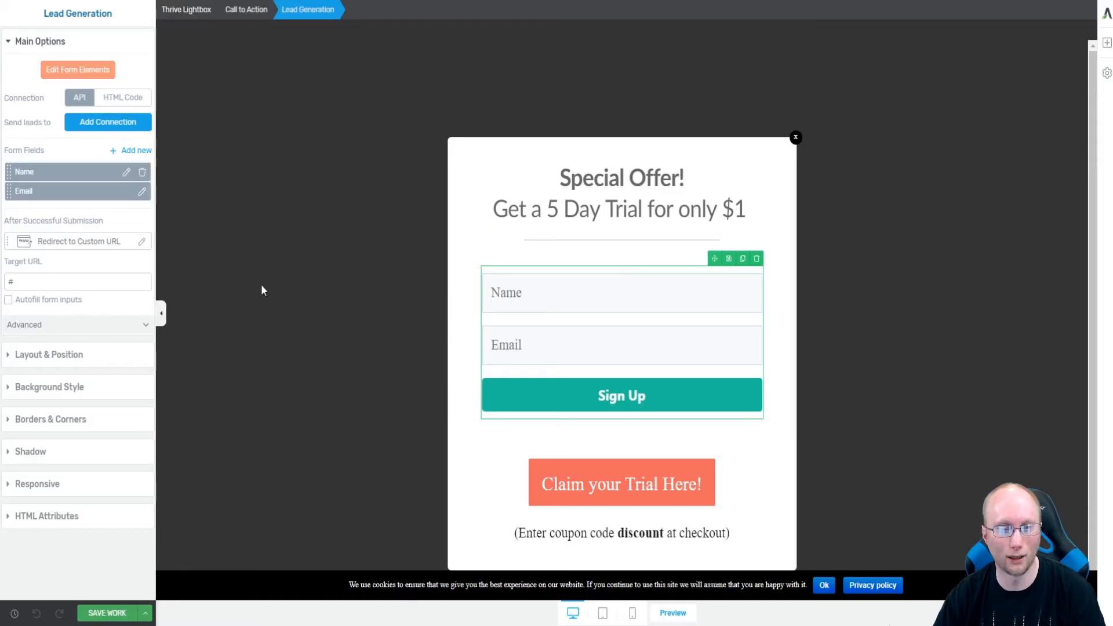
Save the landing page and view it live in the browser.
click(108, 614)
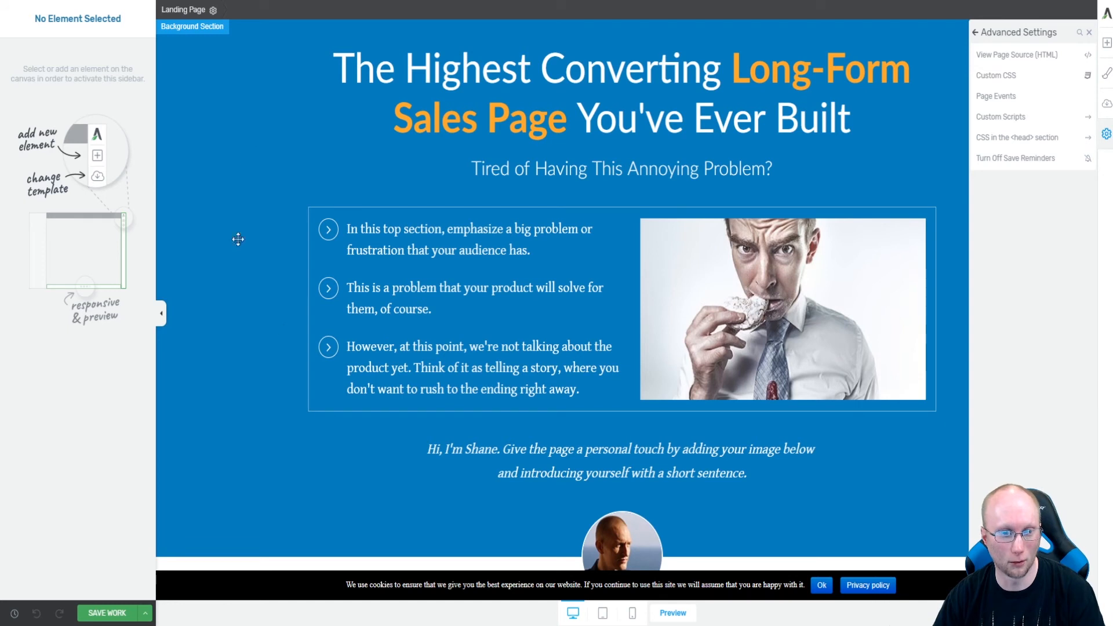
click(116, 614)
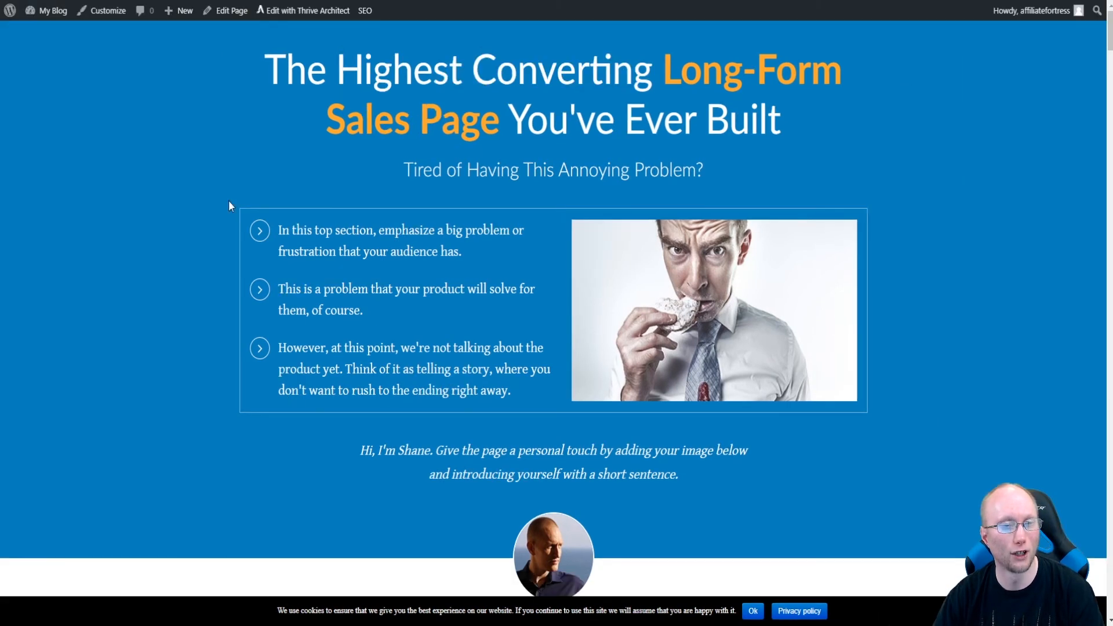
right_click(175, 144)
click(224, 189)
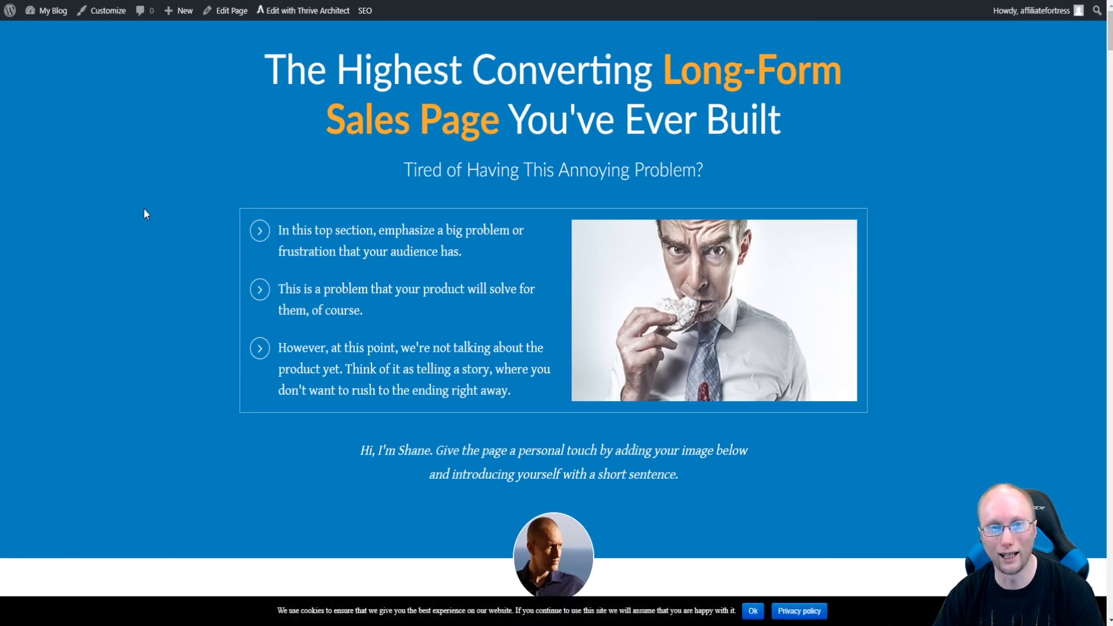